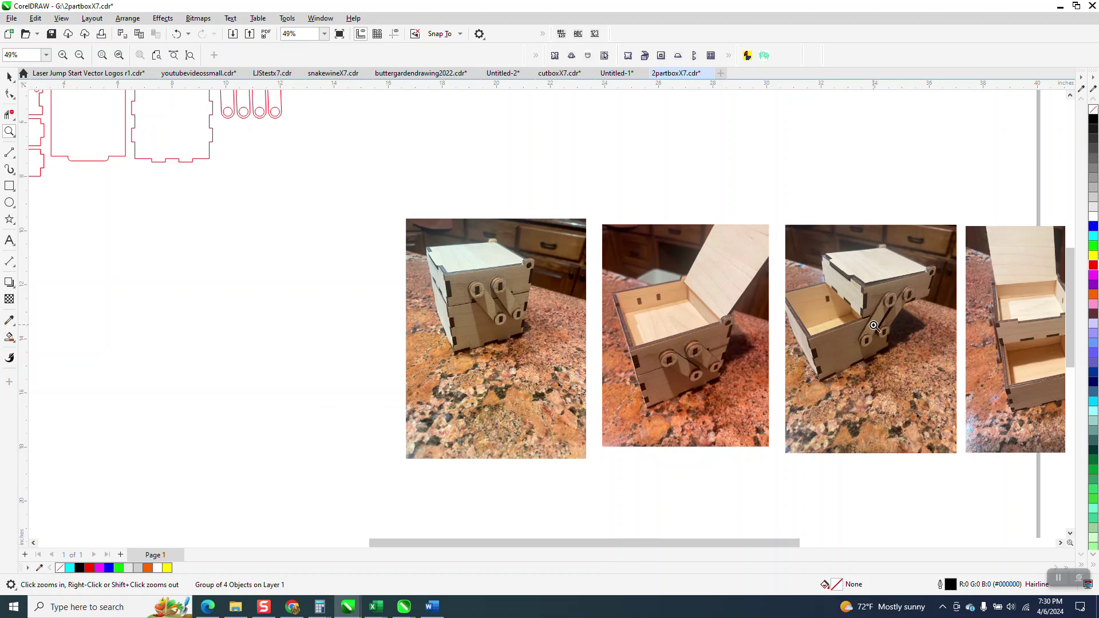
- Examine the photos of the finished two-part box, focusing on the swing arms and both open compartments
scroll(780, 326, "down", 1)
scroll(780, 326, "down", 1)
left_click_drag(871, 255, 1015, 407)
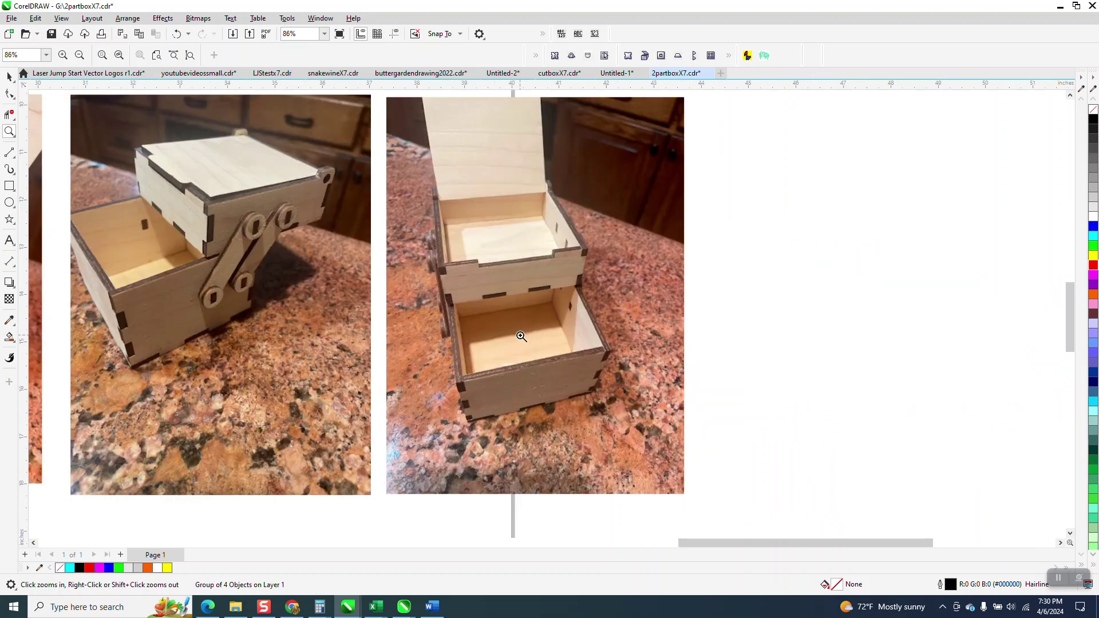
scroll(521, 337, "down", 3)
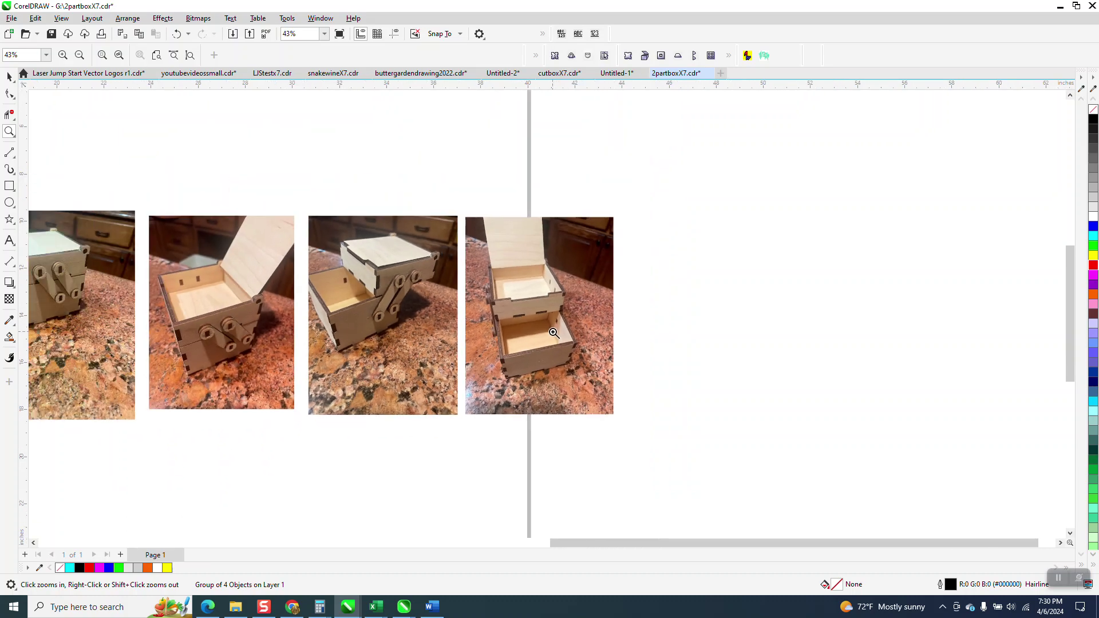
left_click_drag(359, 253, 528, 359)
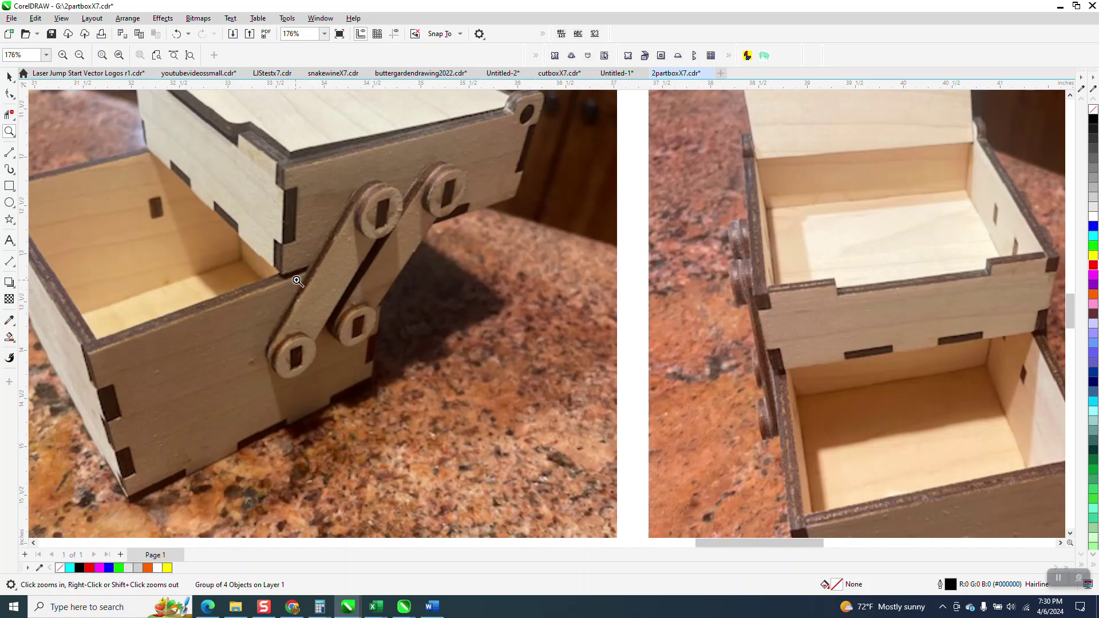
scroll(295, 281, "down", 1)
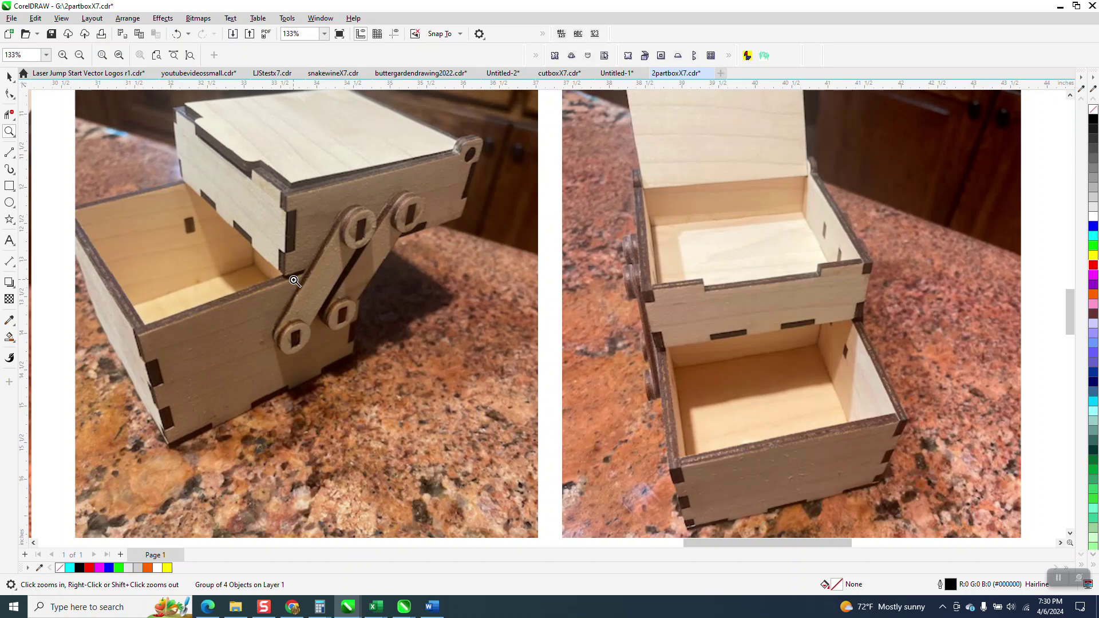
scroll(295, 273, "down", 1)
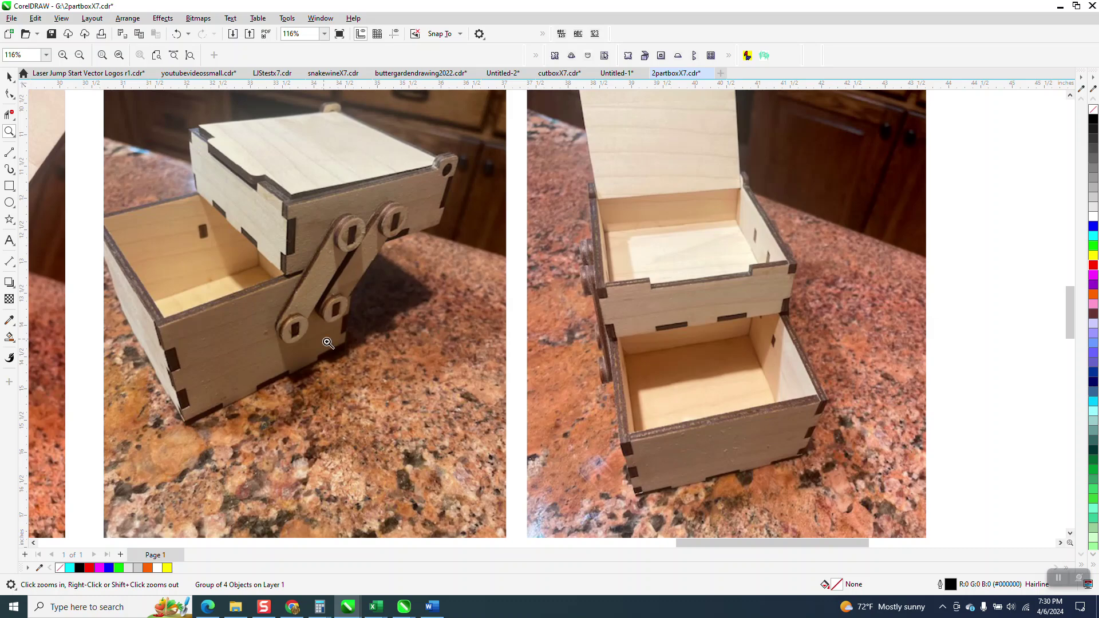
scroll(328, 343, "down", 6)
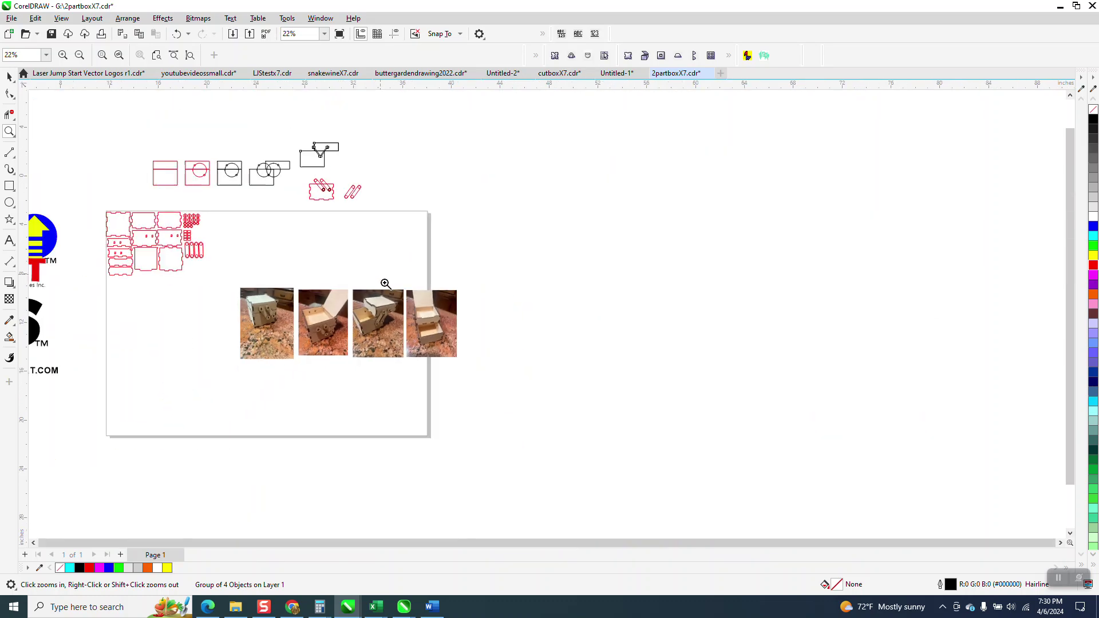
- Examine the black linkage sketches showing the arm positions and the overlapping swing circles between the two box halves
left_click_drag(293, 129, 400, 179)
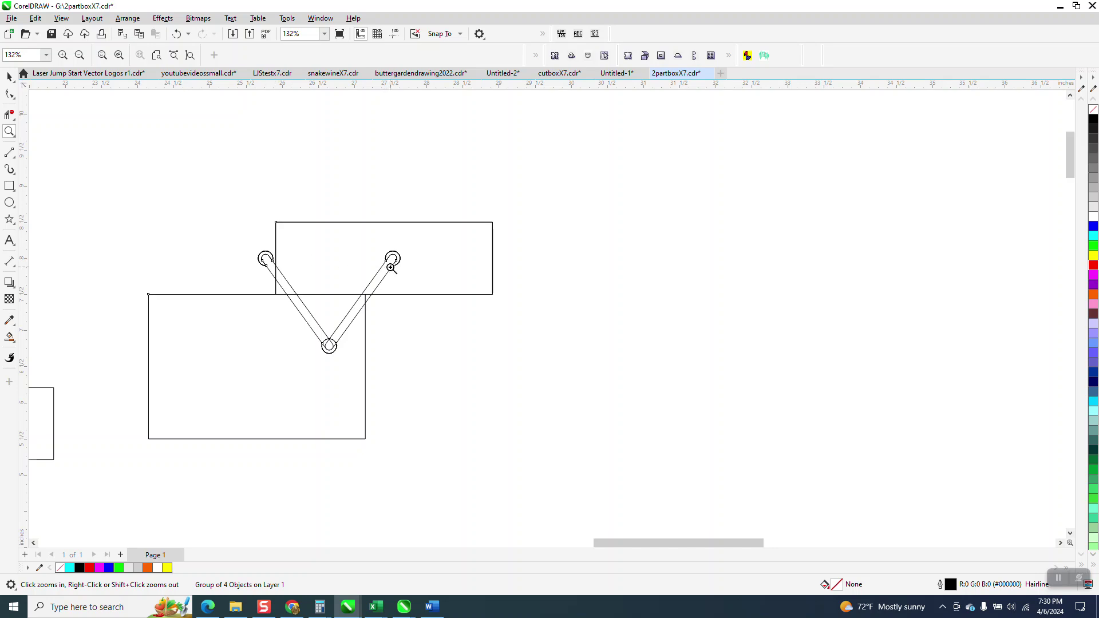
scroll(410, 257, "down", 5)
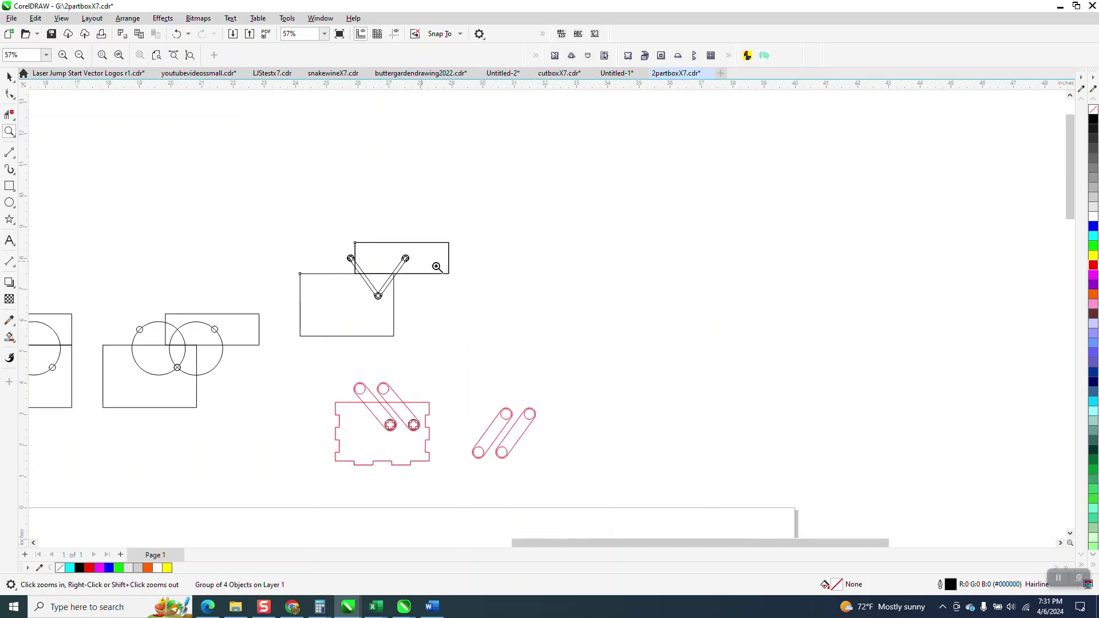
left_click_drag(226, 281, 395, 366)
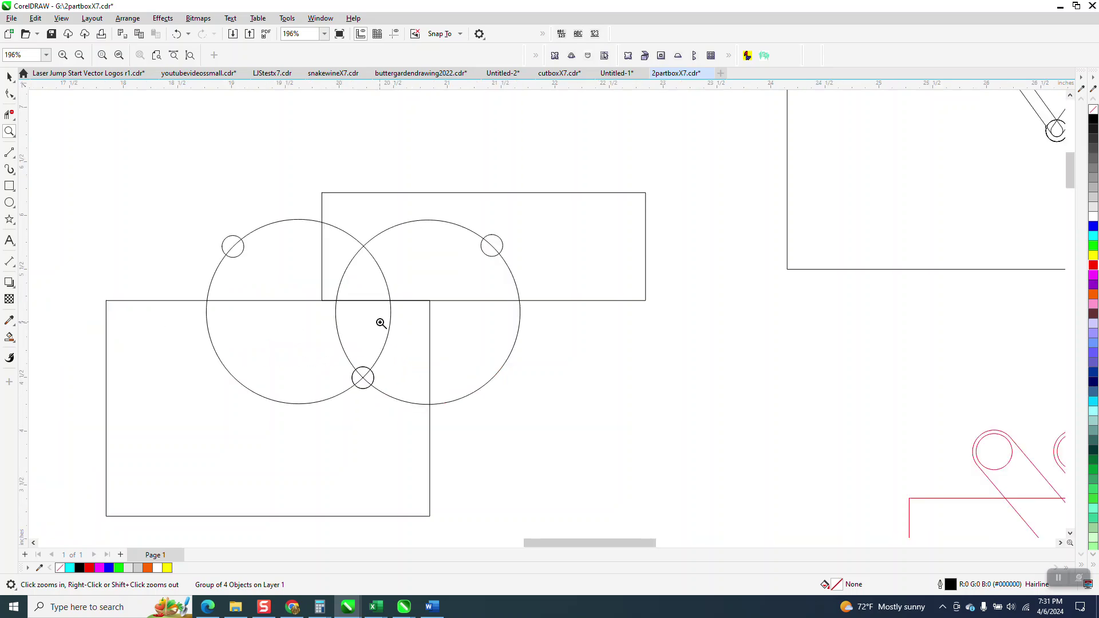
- Look over the full layout of red cut parts and the Laser Jump Start logos beside the page
scroll(382, 315, "down", 3)
scroll(400, 313, "down", 4)
scroll(513, 324, "down", 2)
left_click_drag(201, 382, 403, 516)
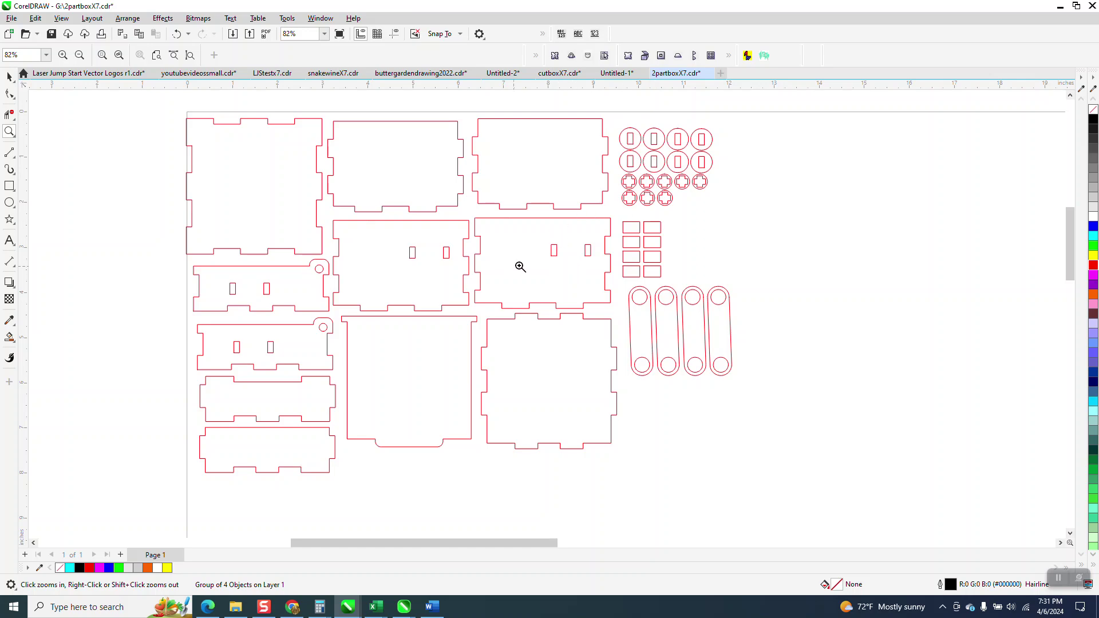
scroll(590, 265, "down", 5)
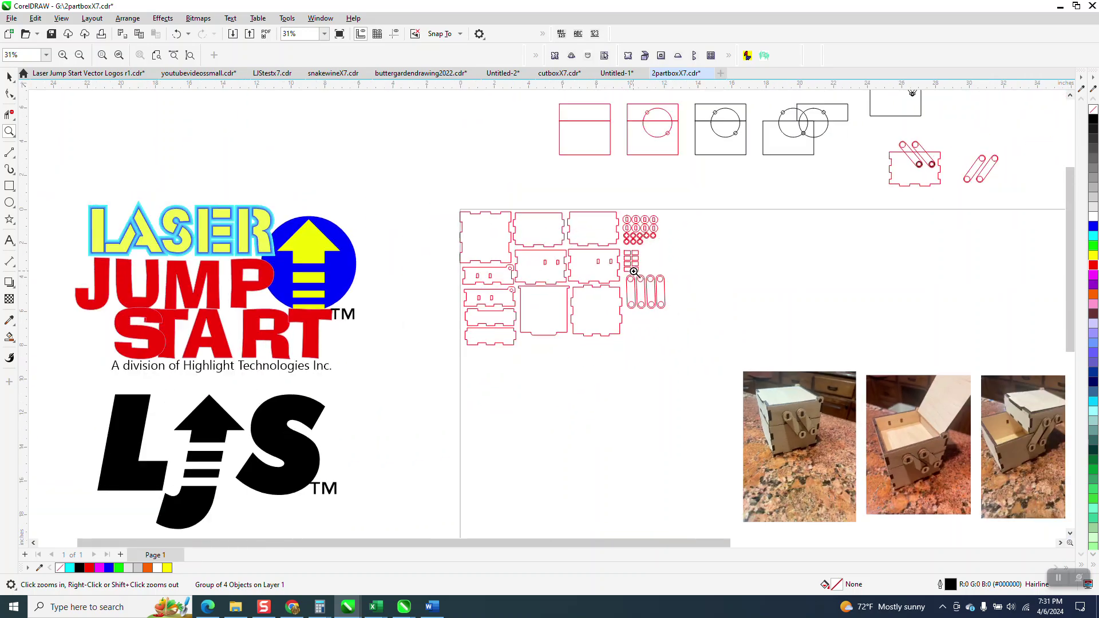
scroll(446, 289, "down", 3)
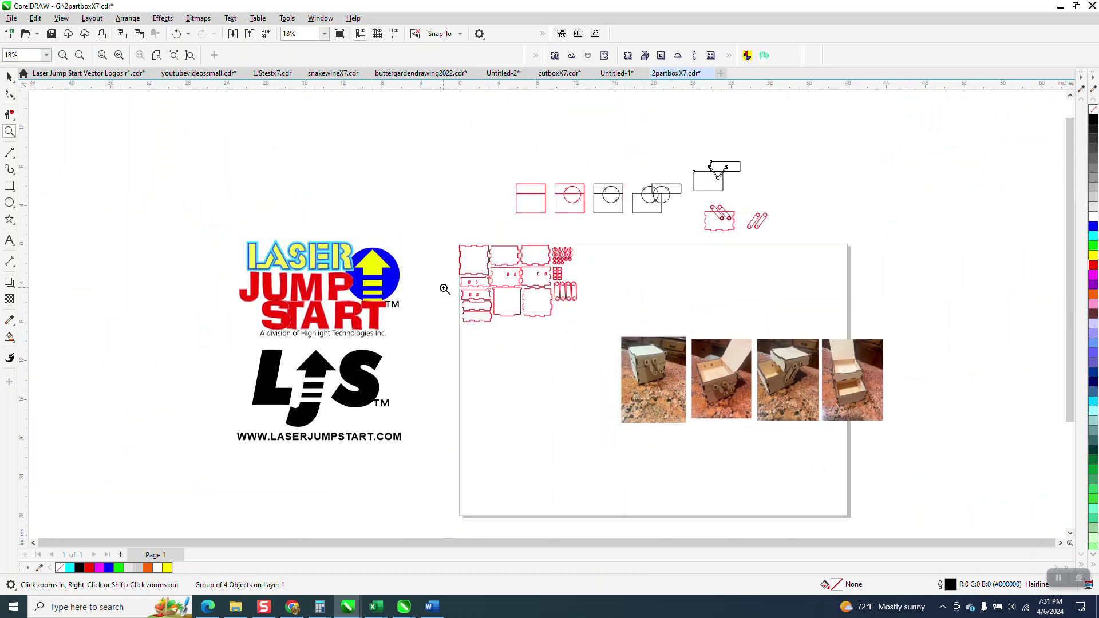
left_click_drag(226, 232, 429, 461)
scroll(359, 385, "down", 4)
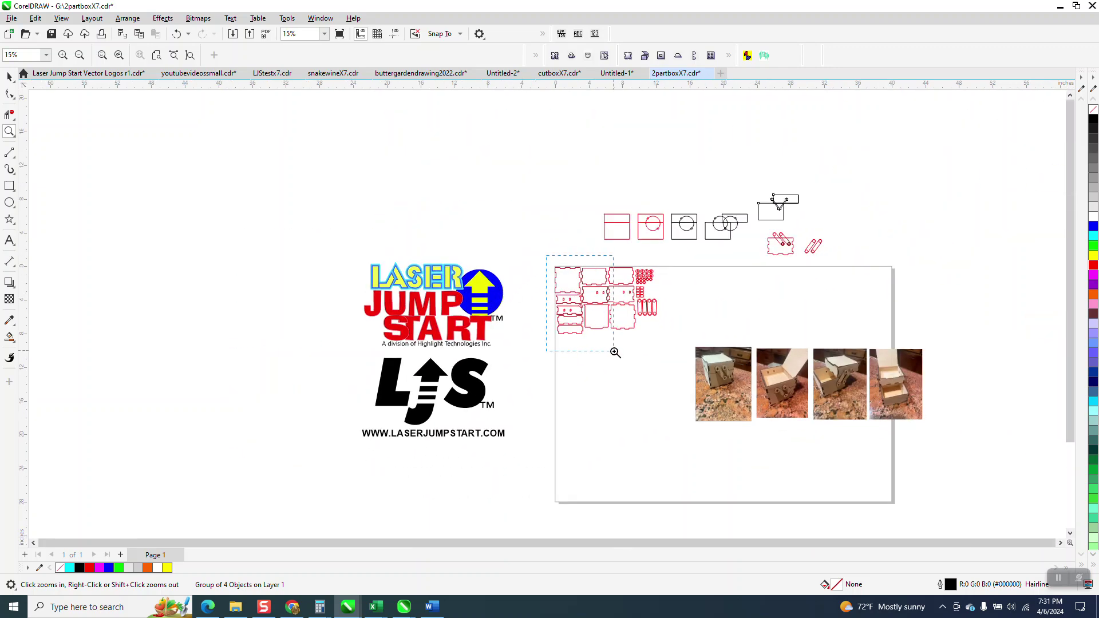
left_click_drag(615, 353, 615, 354)
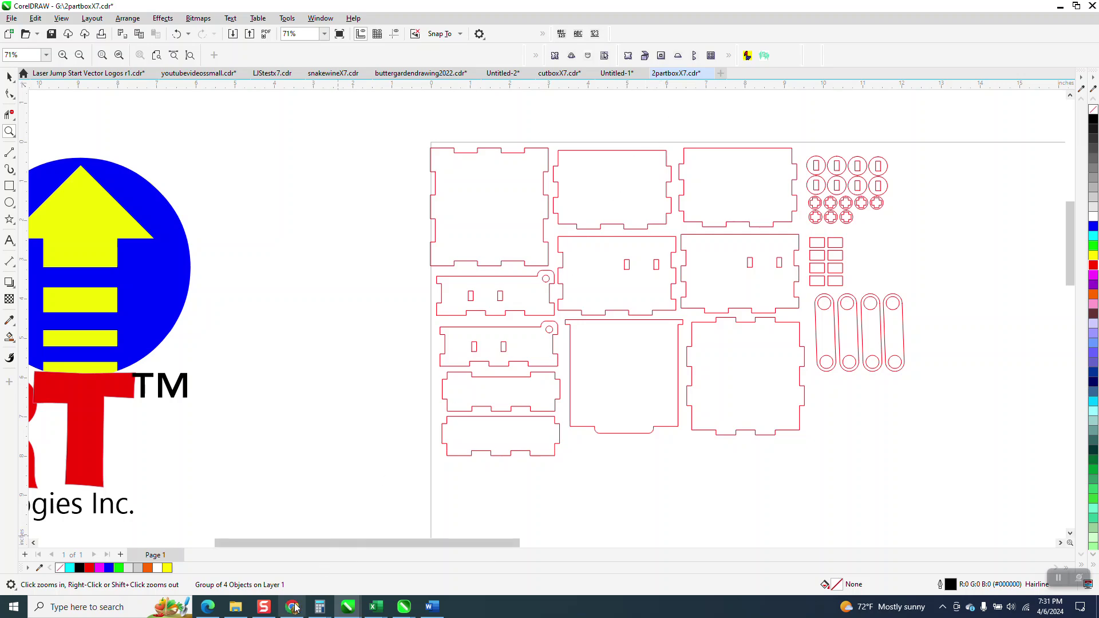
- Switch to Chrome to view Cuttle's Hinged Lid Box page, and return to the 2partboxX7.cdr drawing in CorelDRAW
left_click(292, 607)
left_click(810, 10)
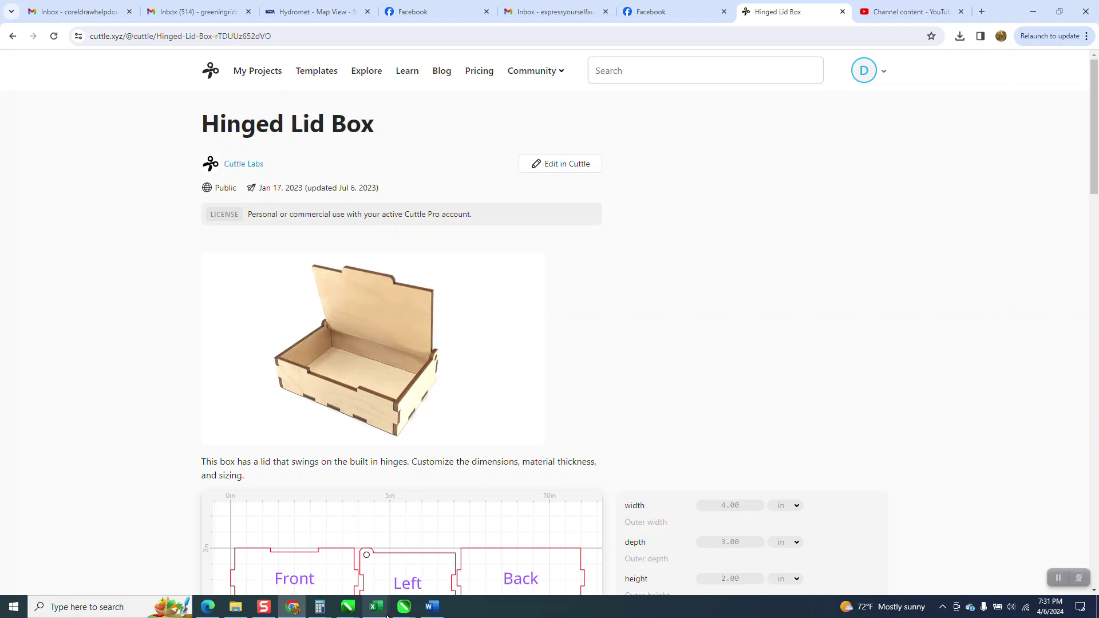
mouse_move(348, 606)
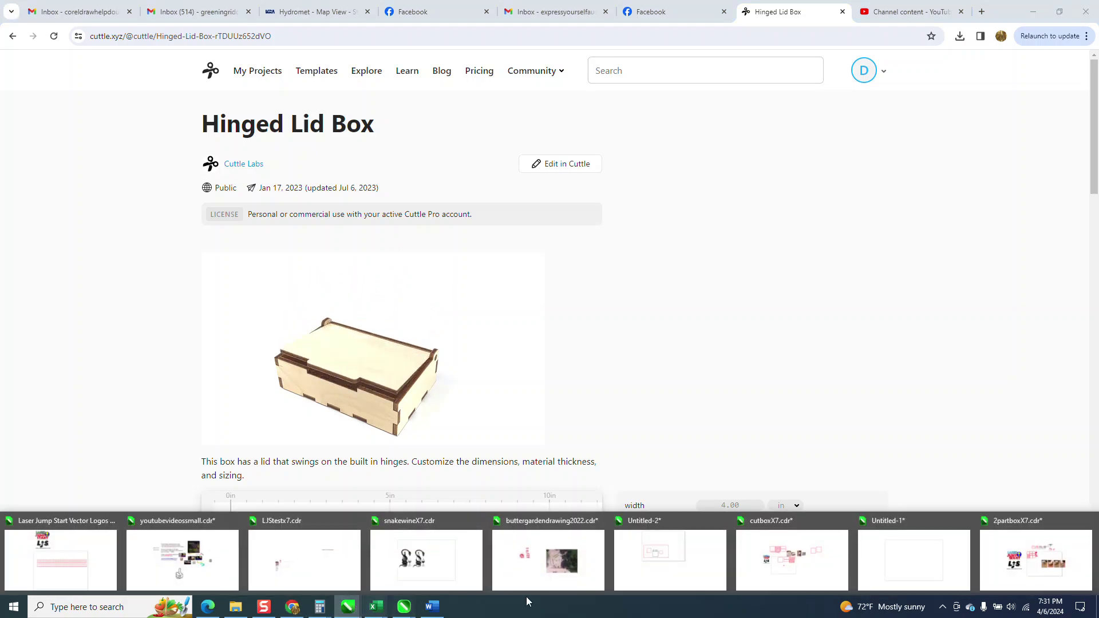
left_click(985, 565)
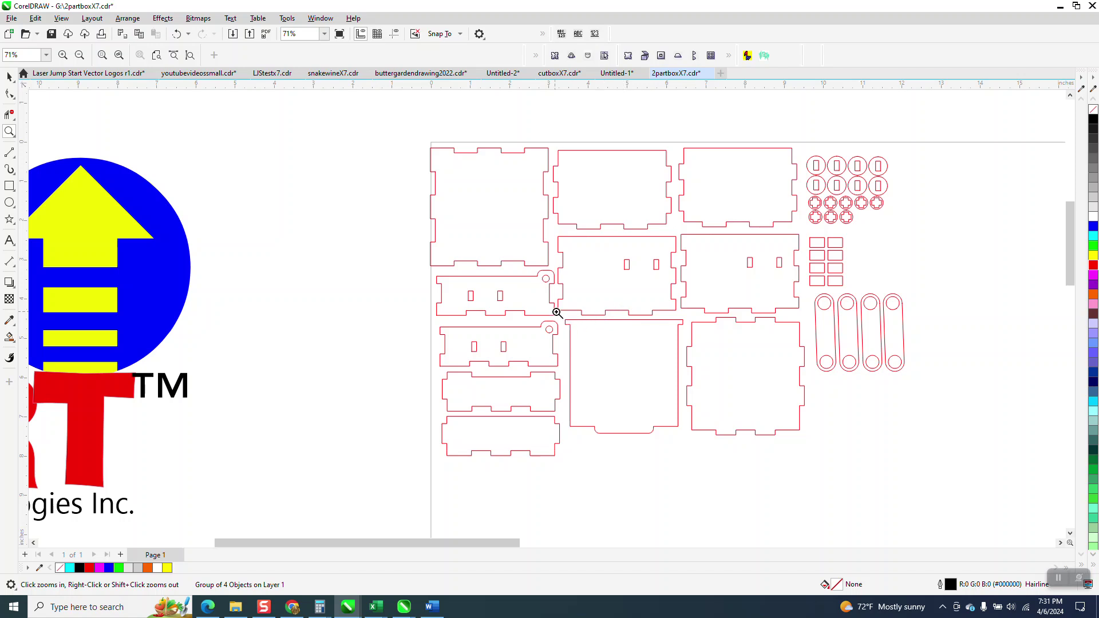
- Examine the tabbed lower side panels with their arm slots up close, and return to the whole parts layout
scroll(524, 361, "down", 1)
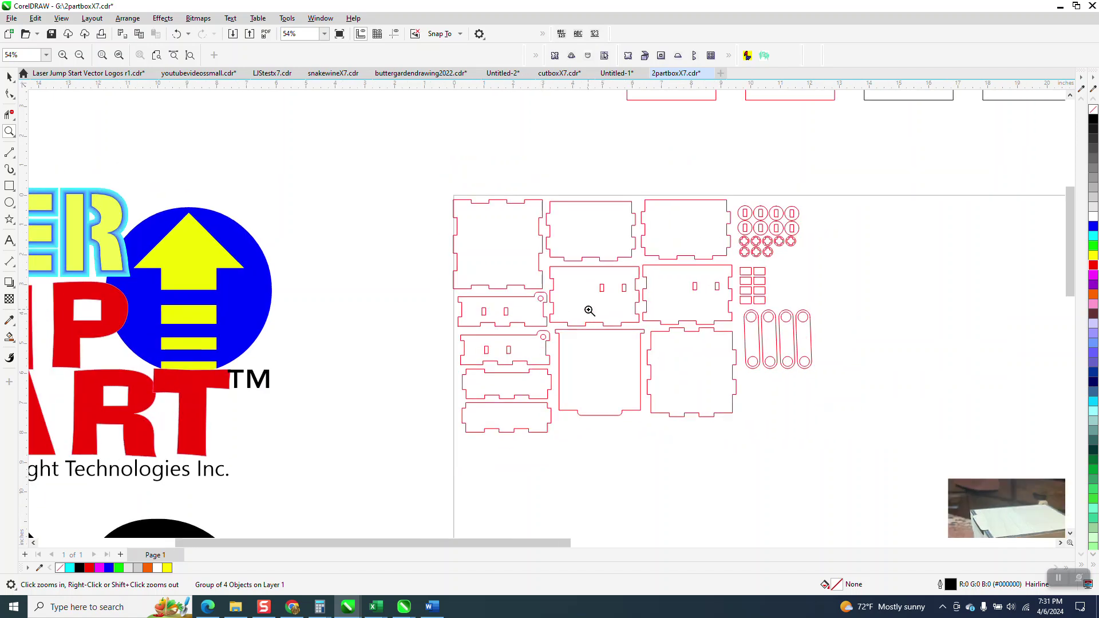
left_click_drag(656, 340, 689, 361)
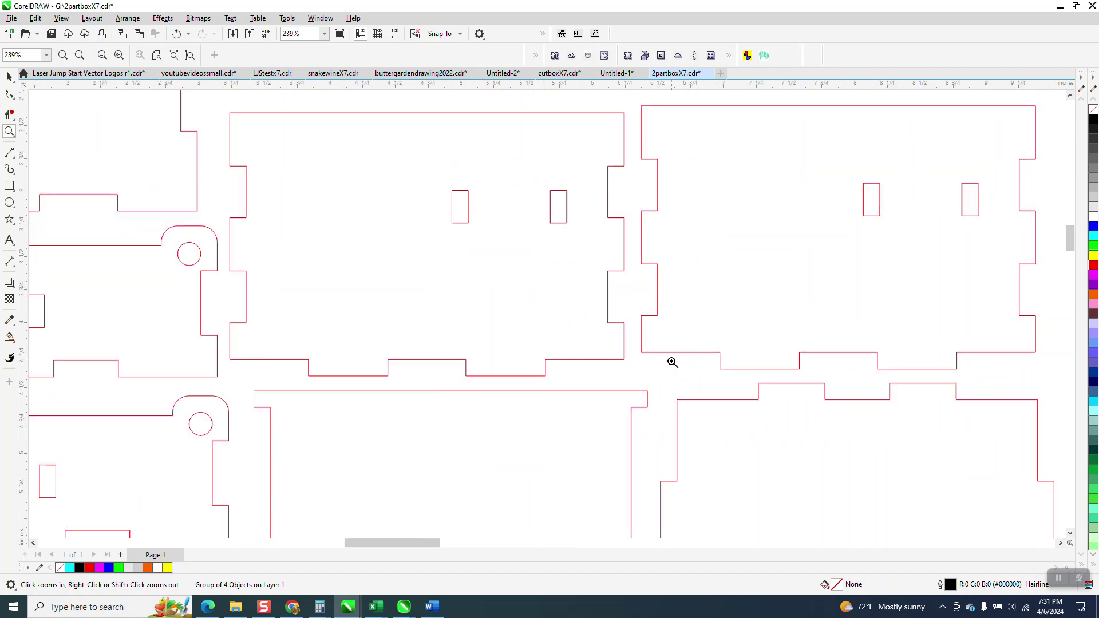
scroll(669, 363, "down", 1)
scroll(589, 321, "down", 2)
scroll(591, 311, "down", 1)
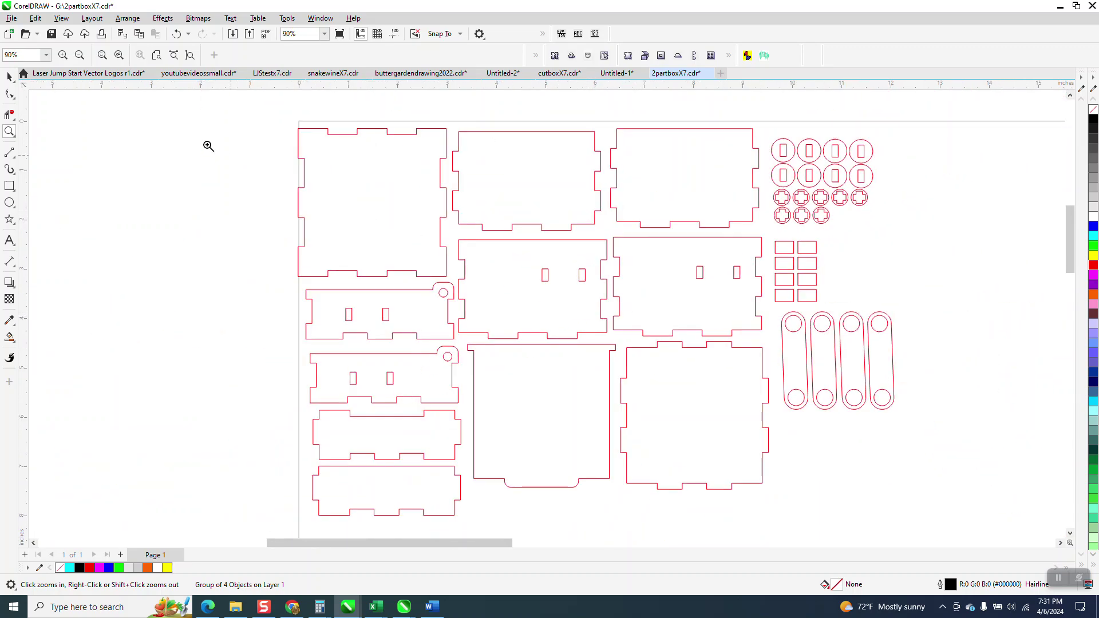
- Select the square panel with tabs on all four sides to point it out, and clear the selection
left_click(9, 76)
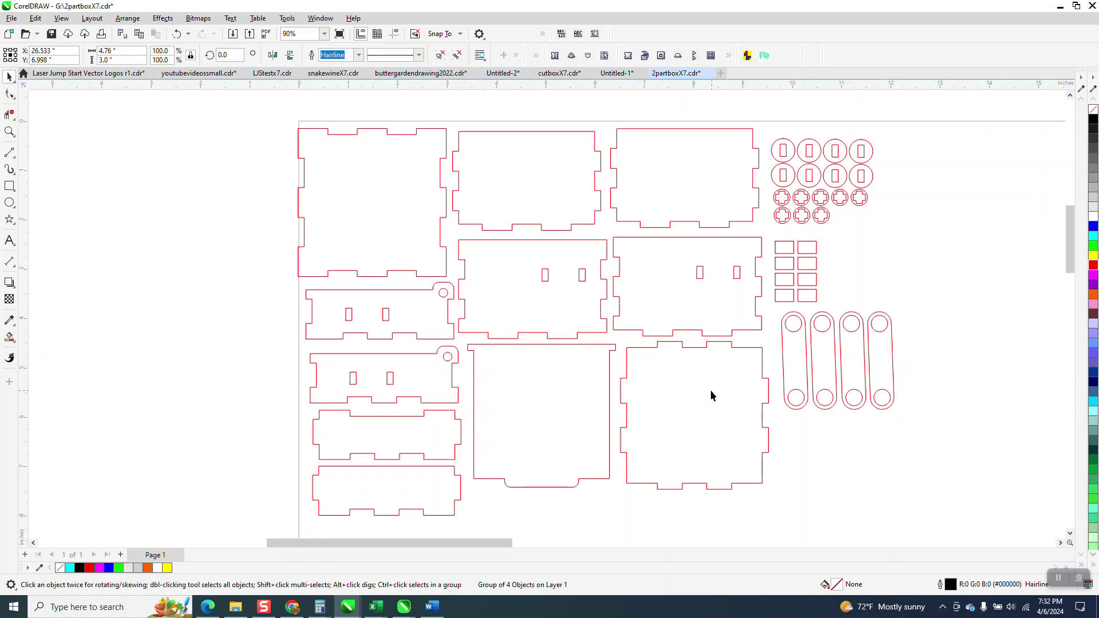
mouse_move(716, 396)
left_mouse_down()
mouse_move(621, 380)
mouse_move(294, 189)
mouse_move(392, 184)
mouse_move(720, 396)
left_mouse_up()
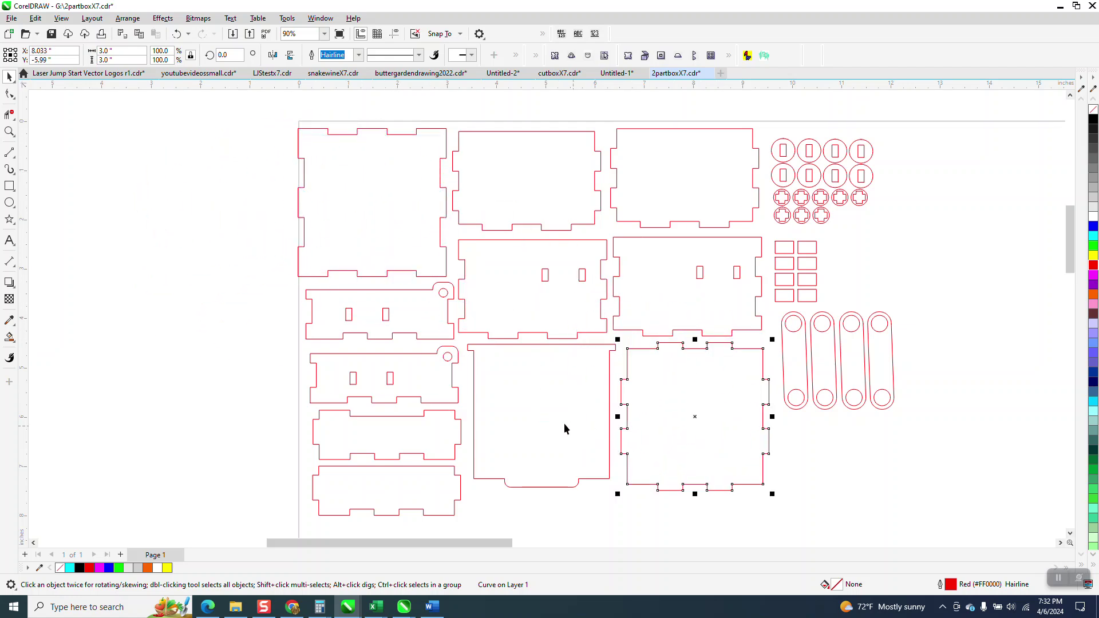
scroll(551, 398, "down", 1)
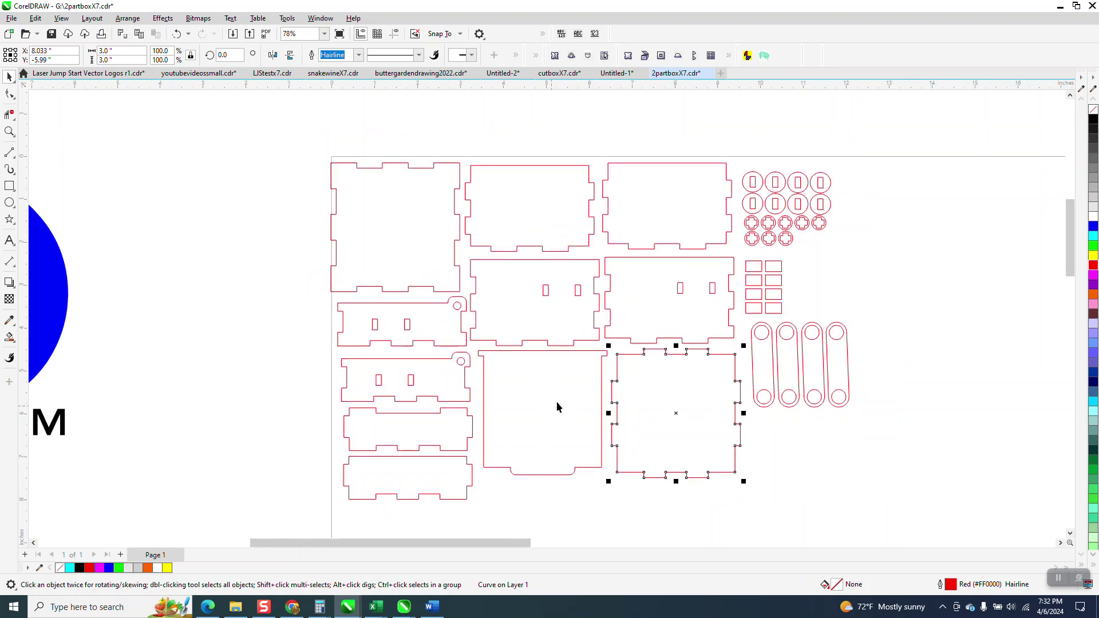
scroll(568, 409, "down", 3)
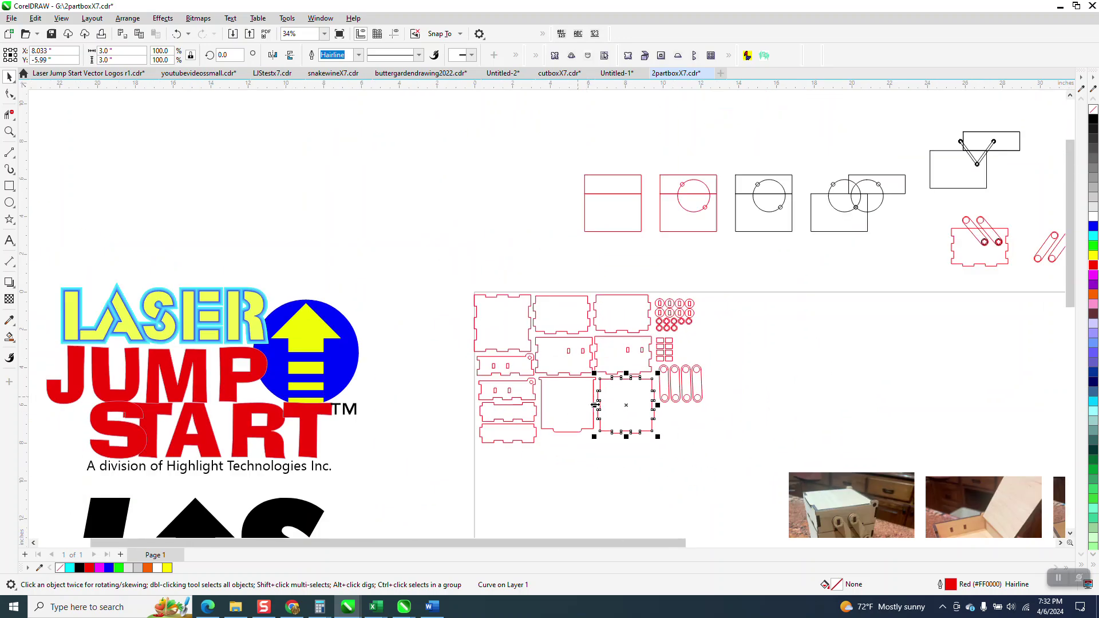
scroll(584, 404, "down", 1)
key("Escape")
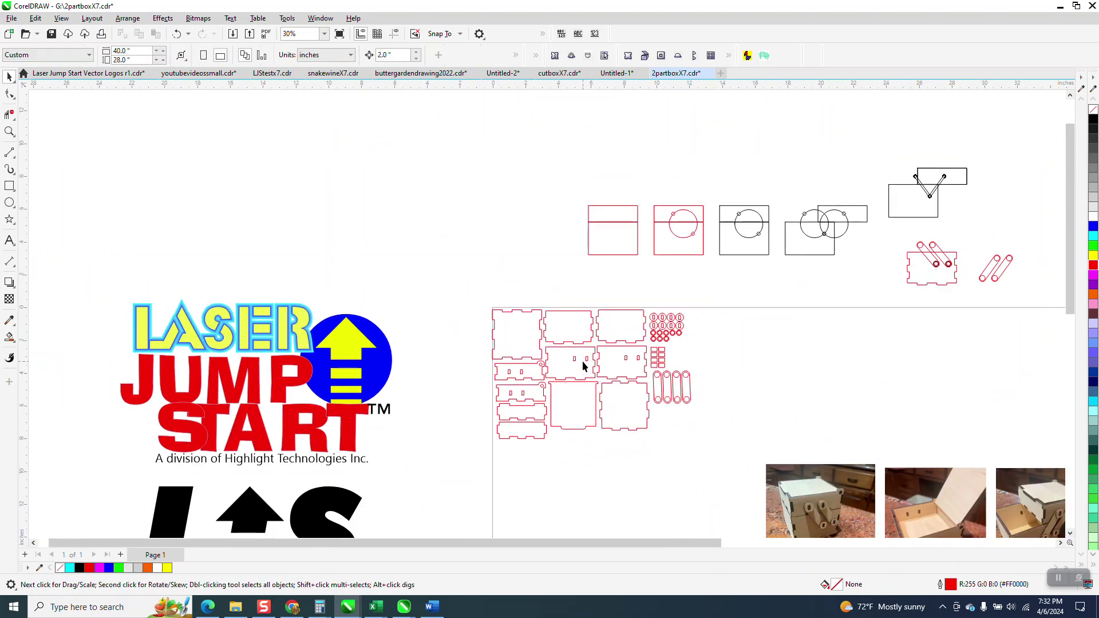
- Compare the lid lip and hinge in the closed-box photo with the notched front panel in the cut layout
left_click(9, 131)
left_click_drag(742, 419, 882, 527)
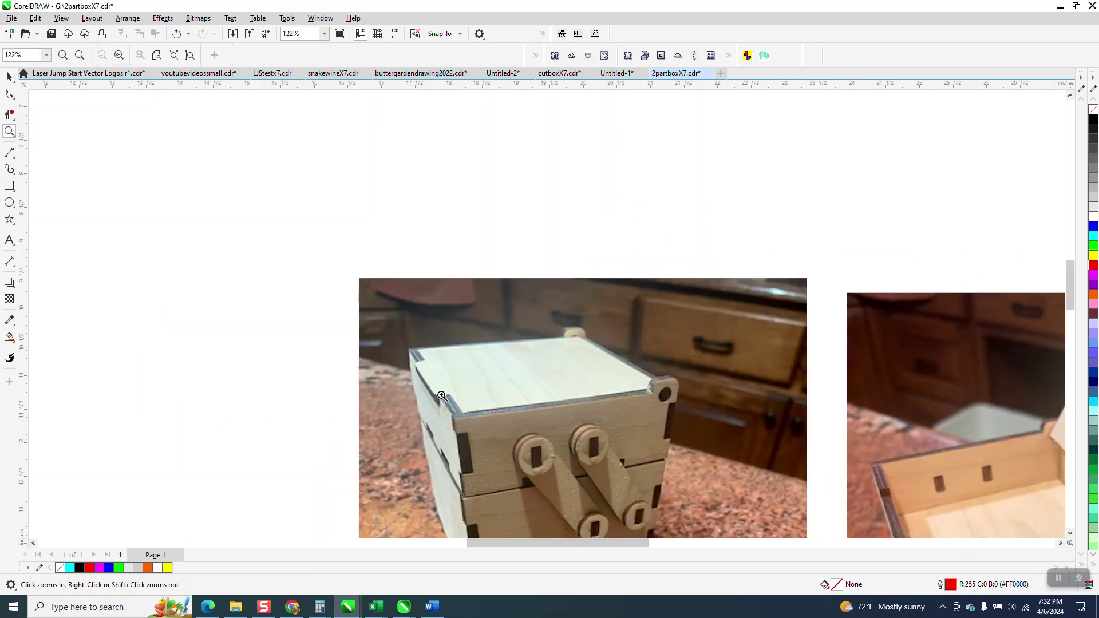
scroll(458, 386, "down", 5)
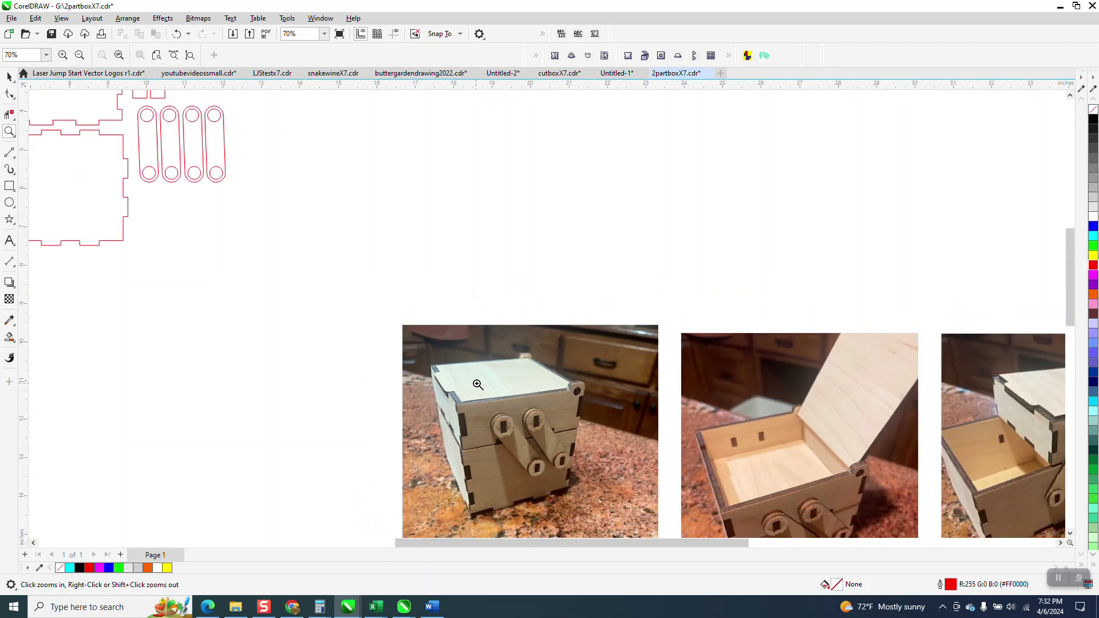
left_click_drag(74, 216, 180, 332)
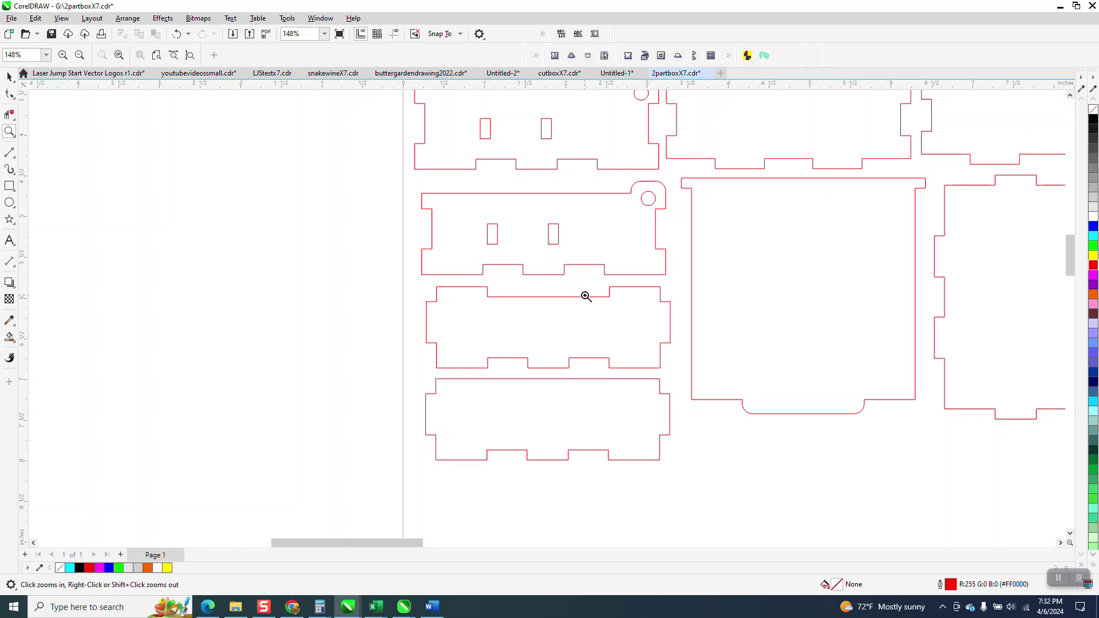
scroll(571, 300, "down", 5)
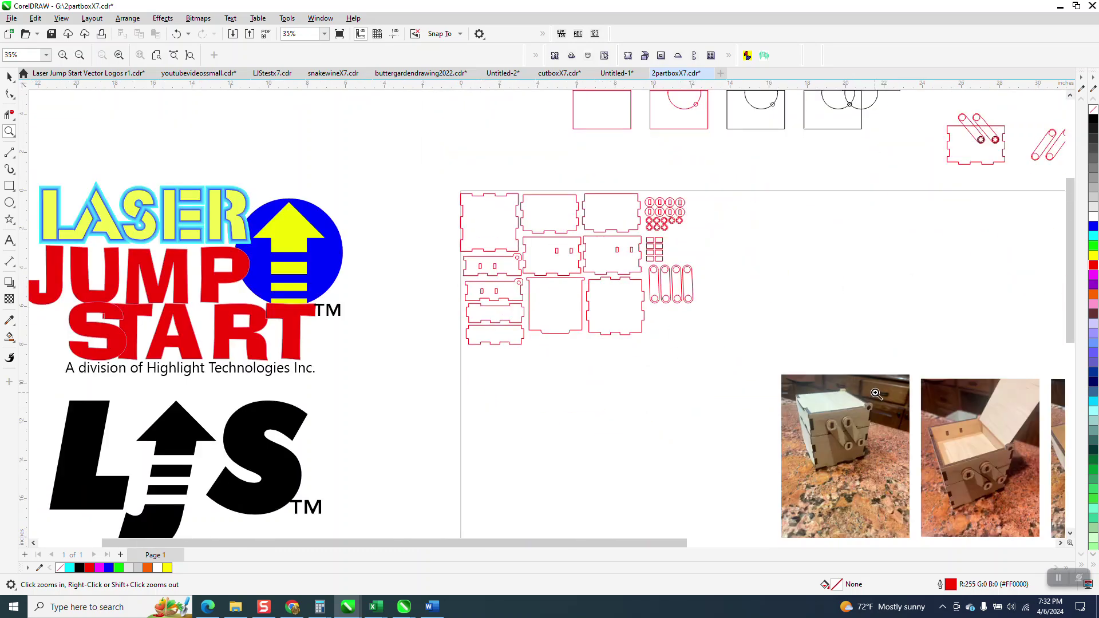
left_click_drag(792, 395, 842, 423)
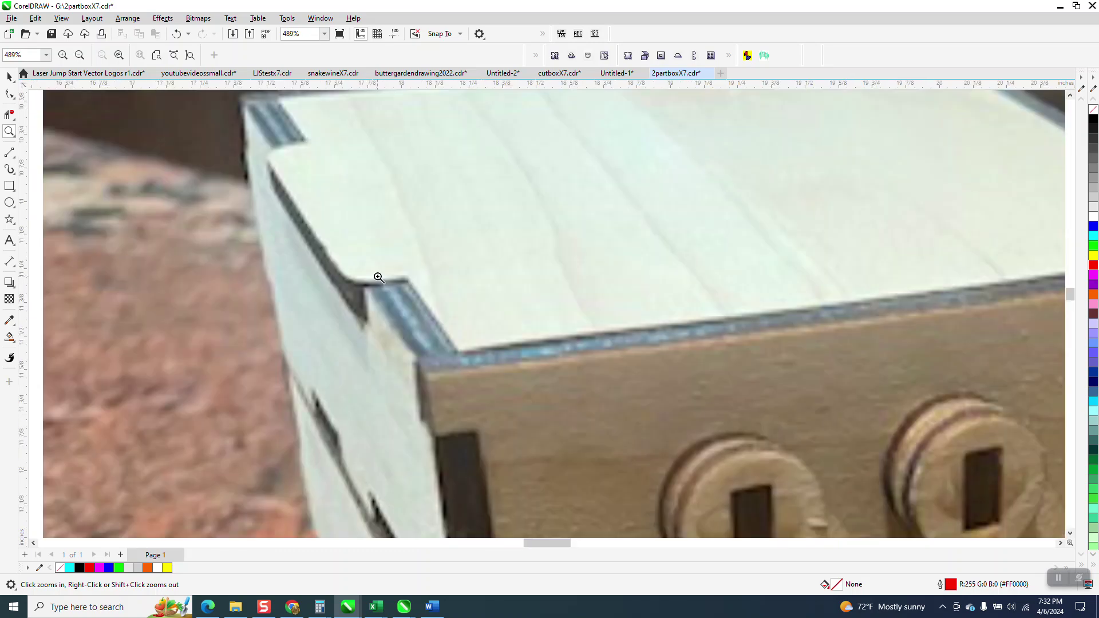
scroll(396, 286, "down", 1)
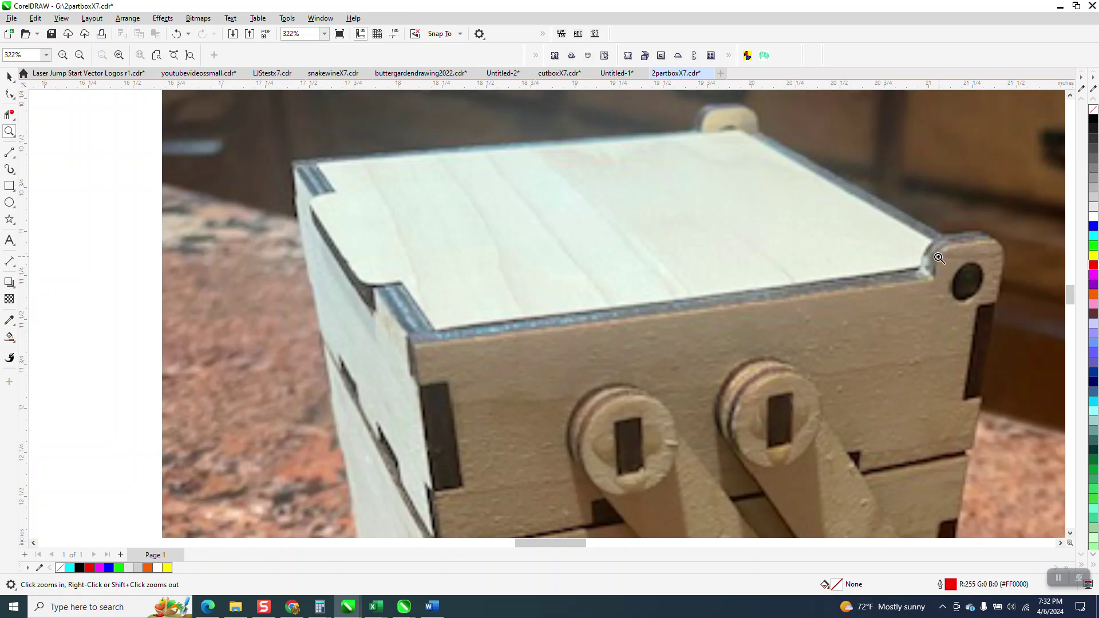
scroll(819, 182, "down", 5)
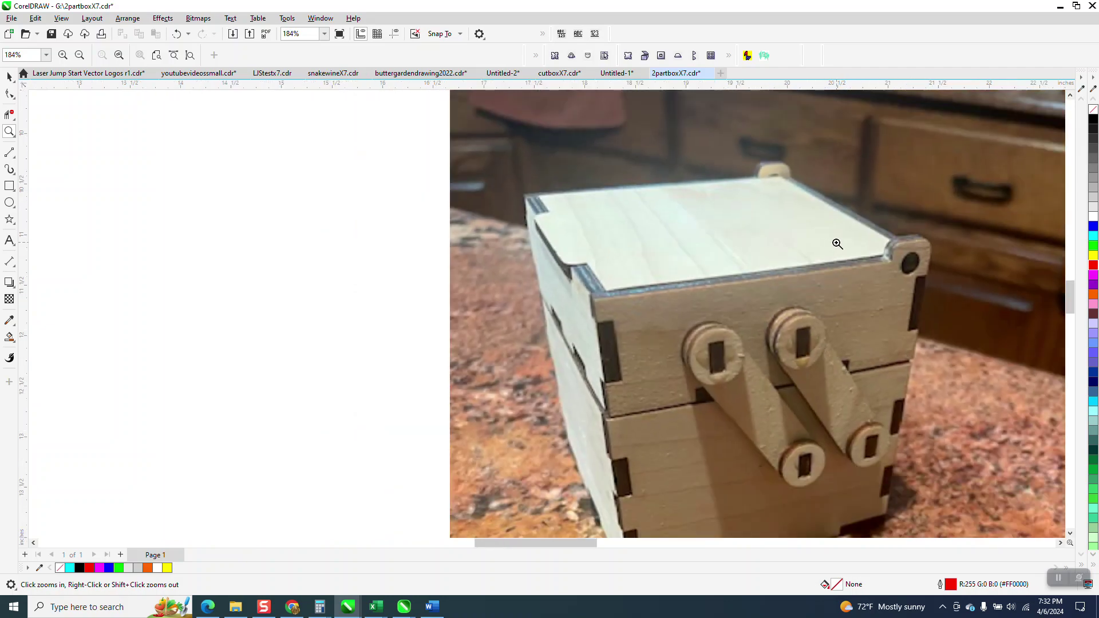
scroll(830, 252, "down", 4)
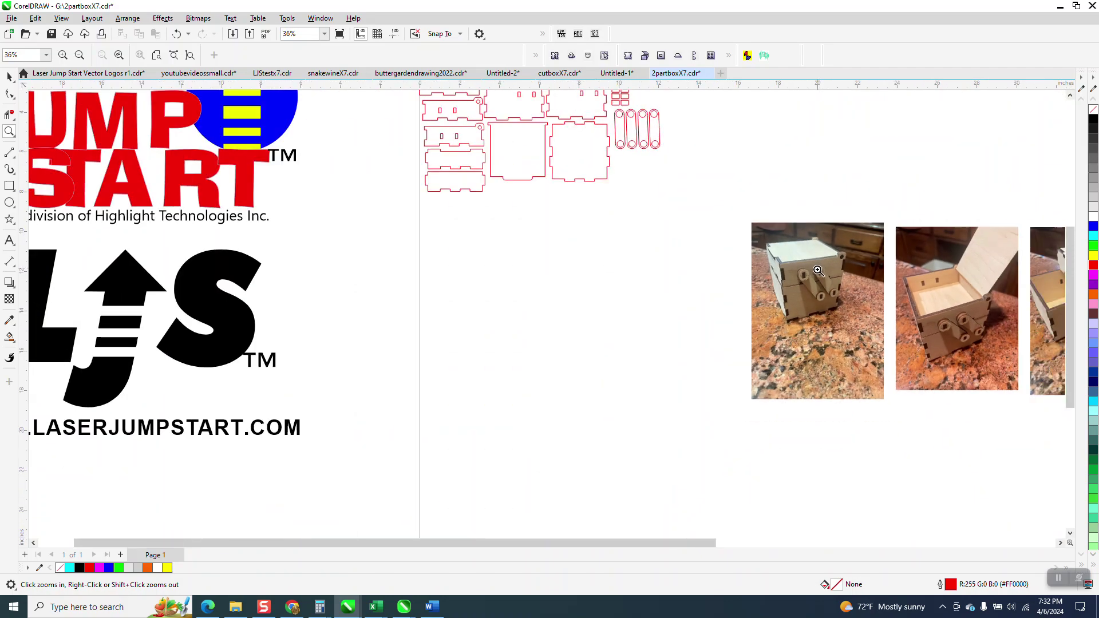
- Examine the round slotted caps and the small discs with cross-shaped cutouts in the parts layout
left_click_drag(579, 137, 750, 252)
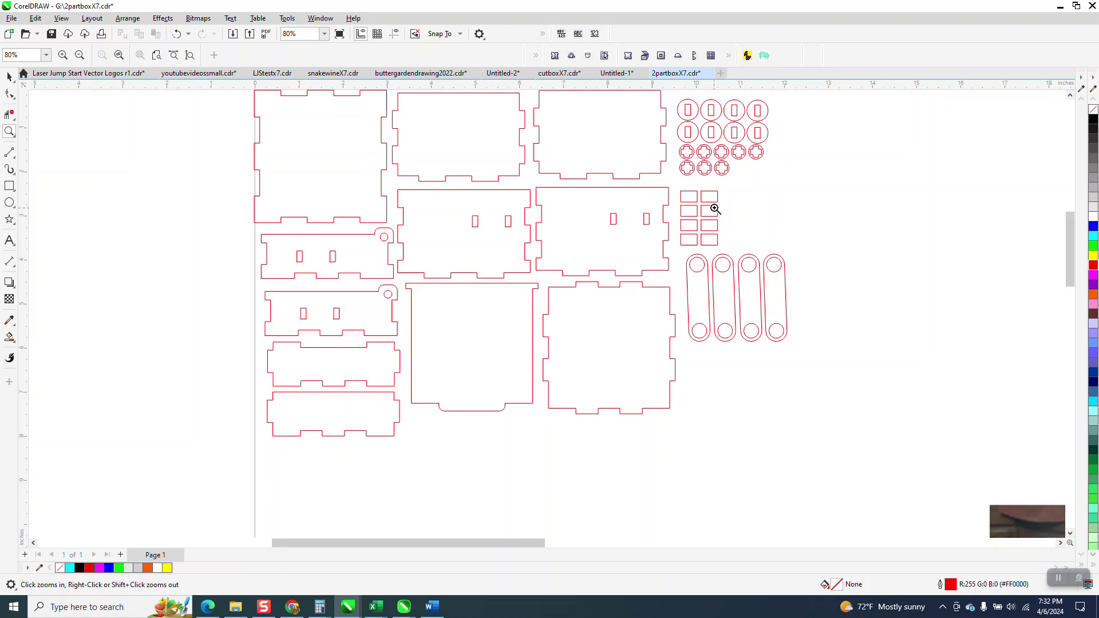
left_click_drag(687, 121, 789, 187)
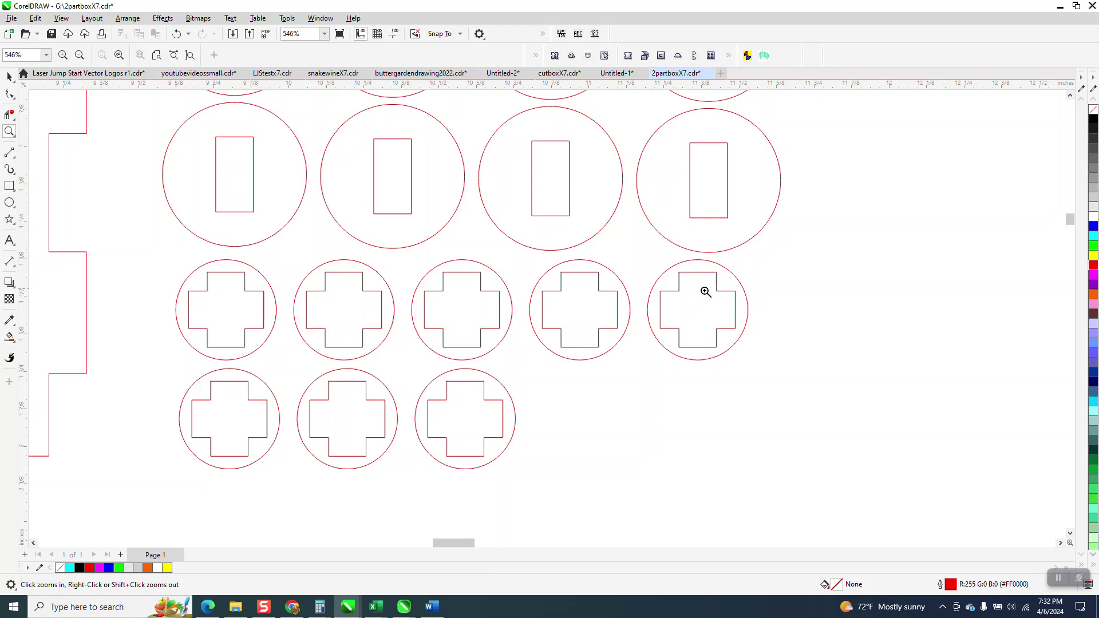
- Review the full cut layout of panels, discs, small rectangles and swing arms, and compare it with the photos of the assembled box
scroll(703, 292, "down", 2)
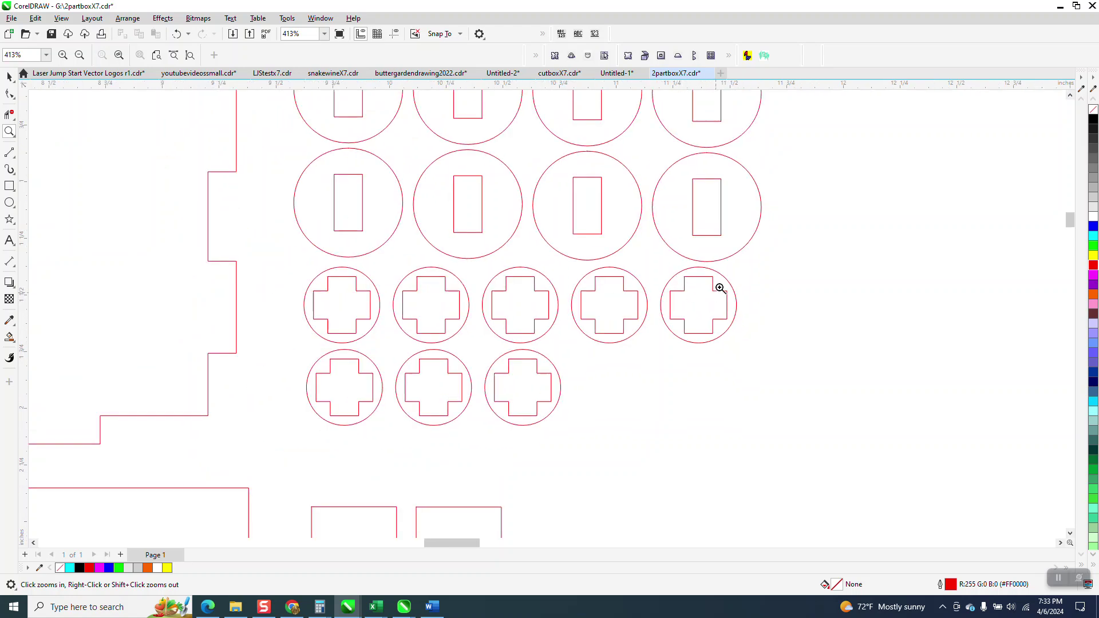
scroll(685, 302, "down", 1)
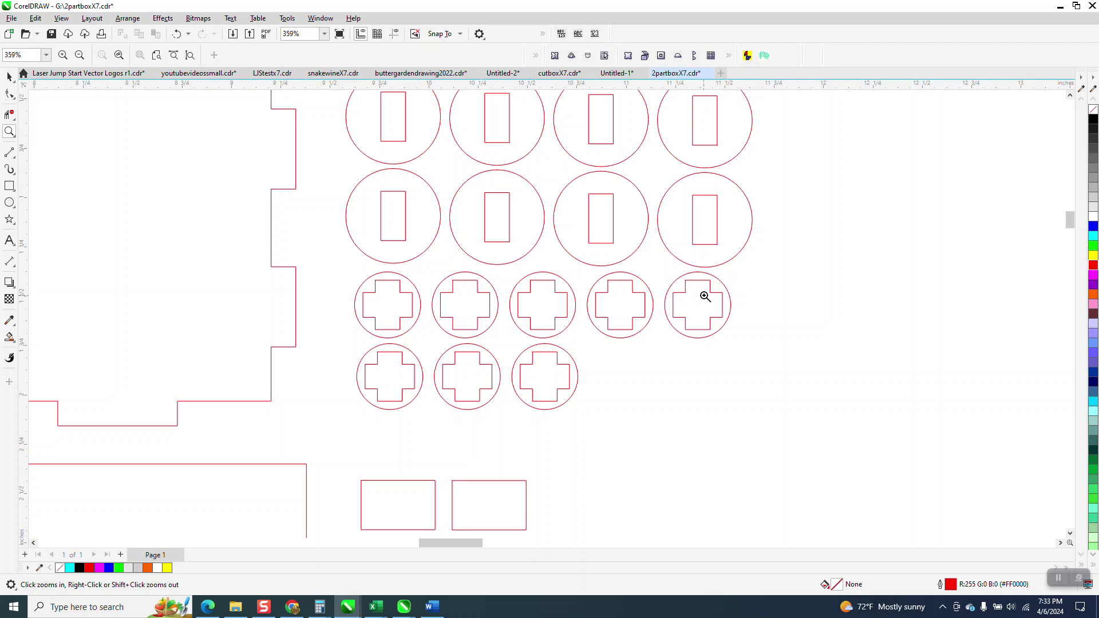
scroll(720, 304, "down", 9)
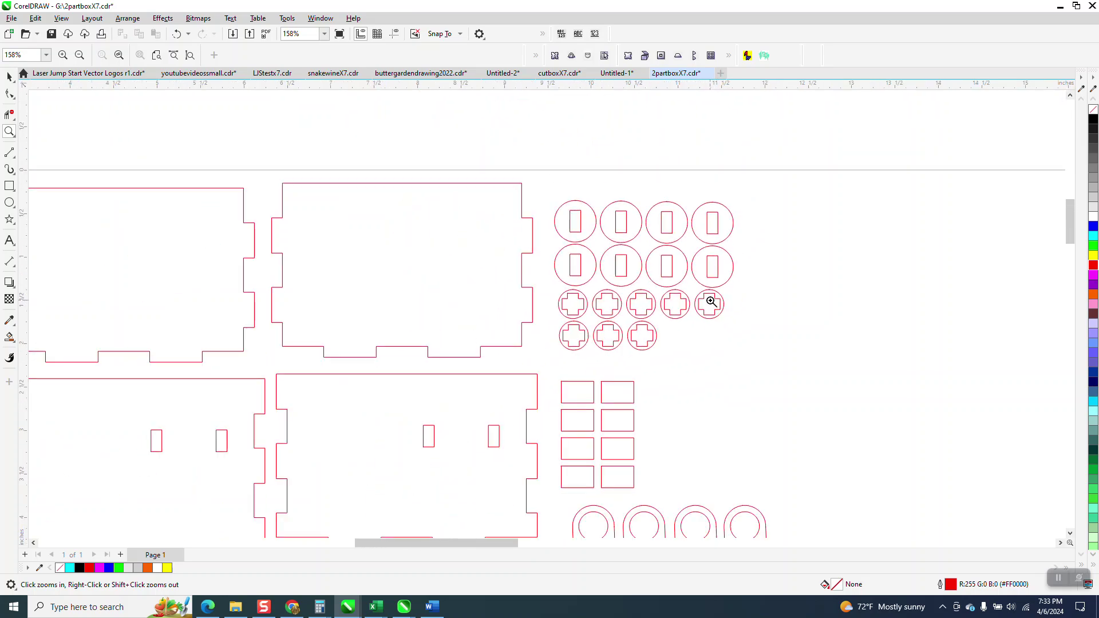
scroll(669, 282, "down", 6)
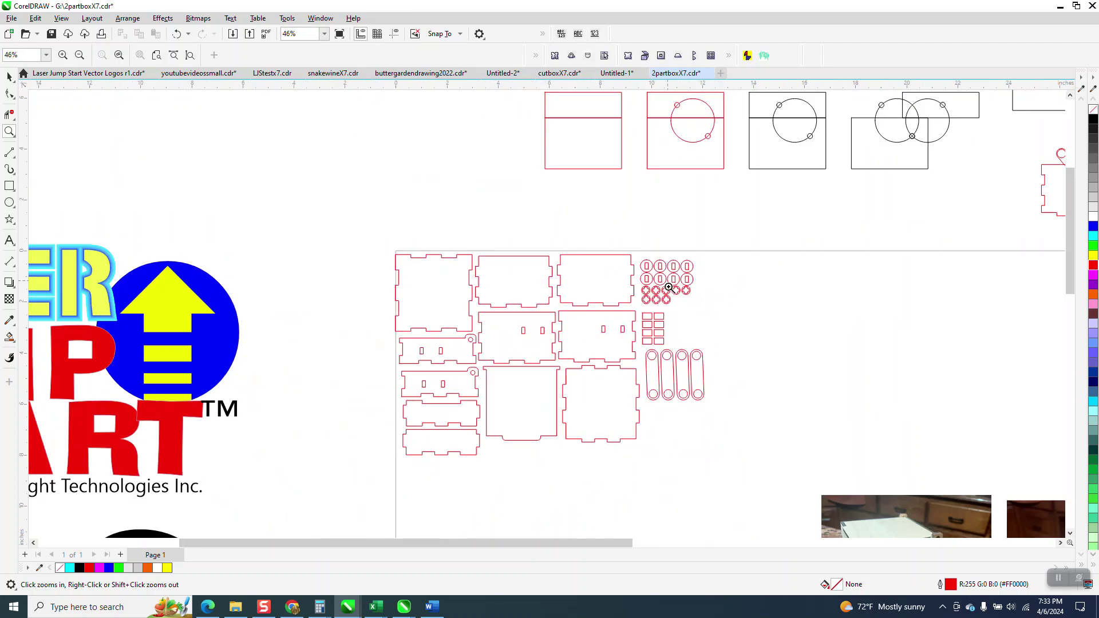
scroll(799, 433, "down", 4)
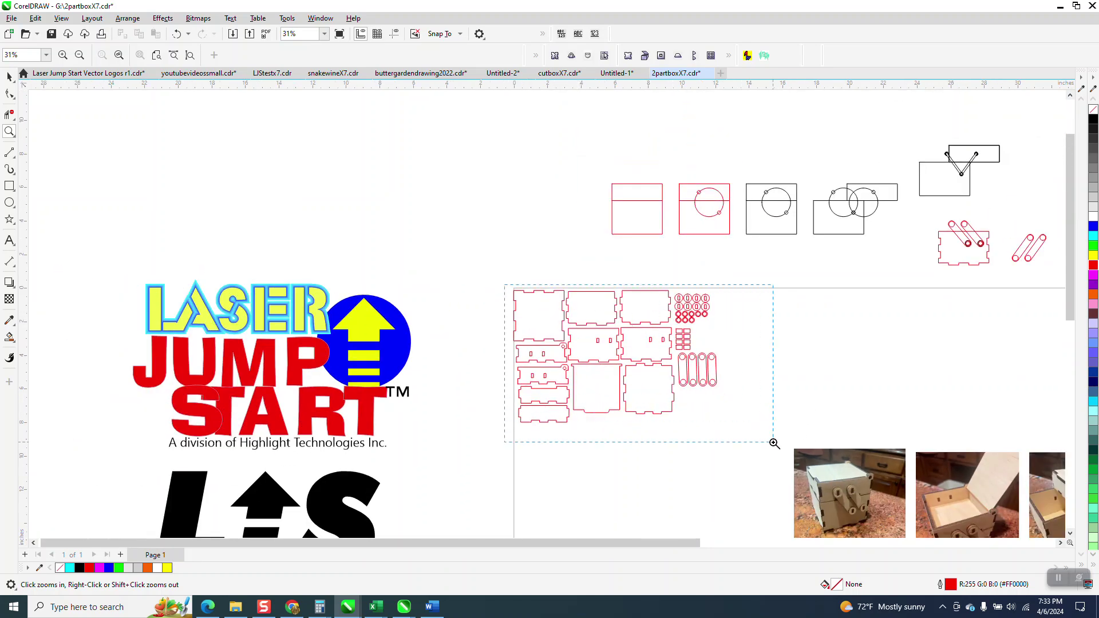
left_click_drag(775, 444, 774, 442)
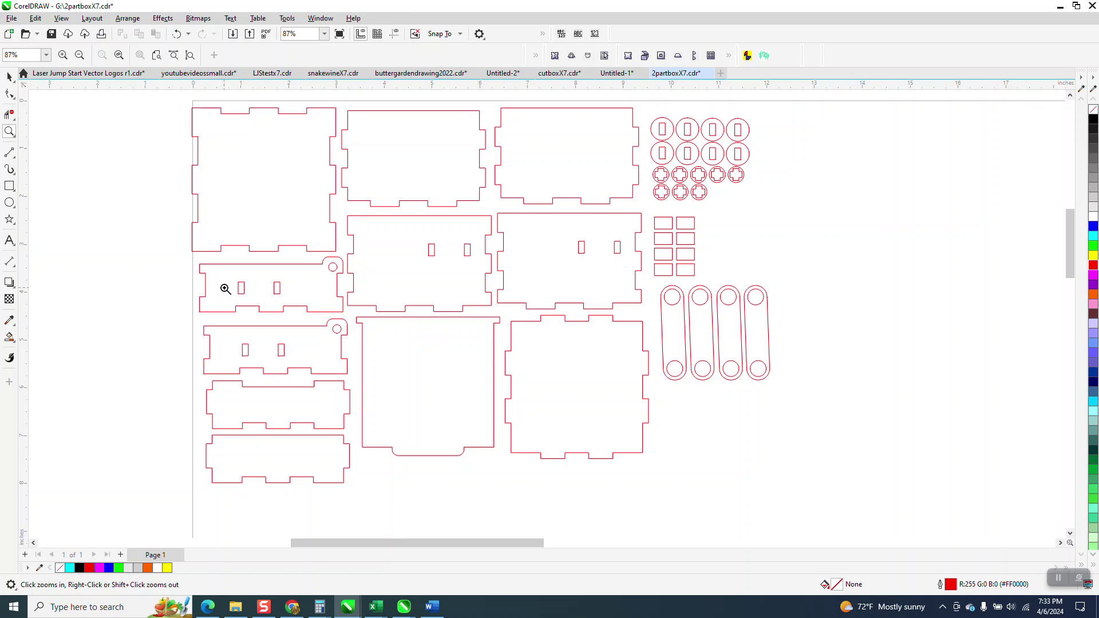
scroll(491, 270, "down", 5)
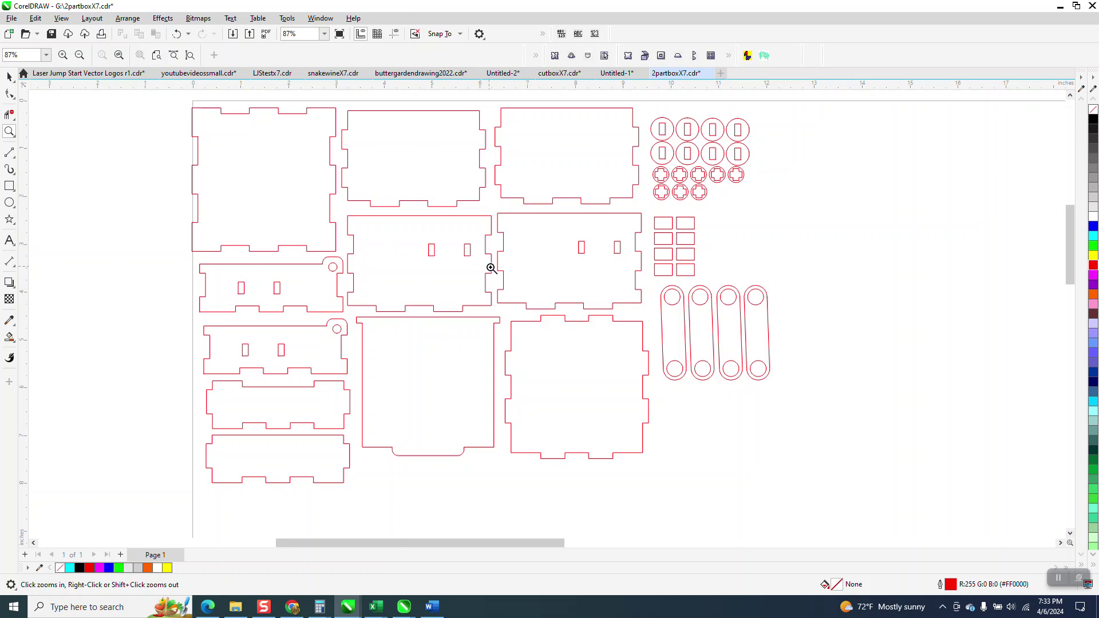
left_click_drag(594, 336, 704, 402)
scroll(540, 348, "down", 2)
scroll(527, 338, "down", 2)
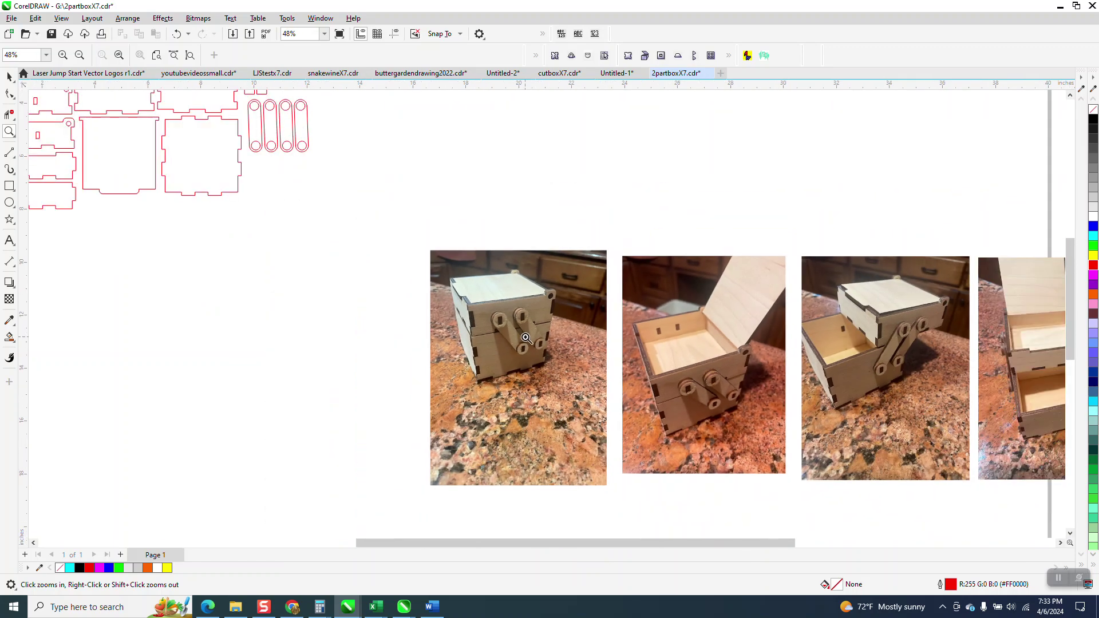
scroll(515, 342, "down", 2)
scroll(448, 342, "down", 2)
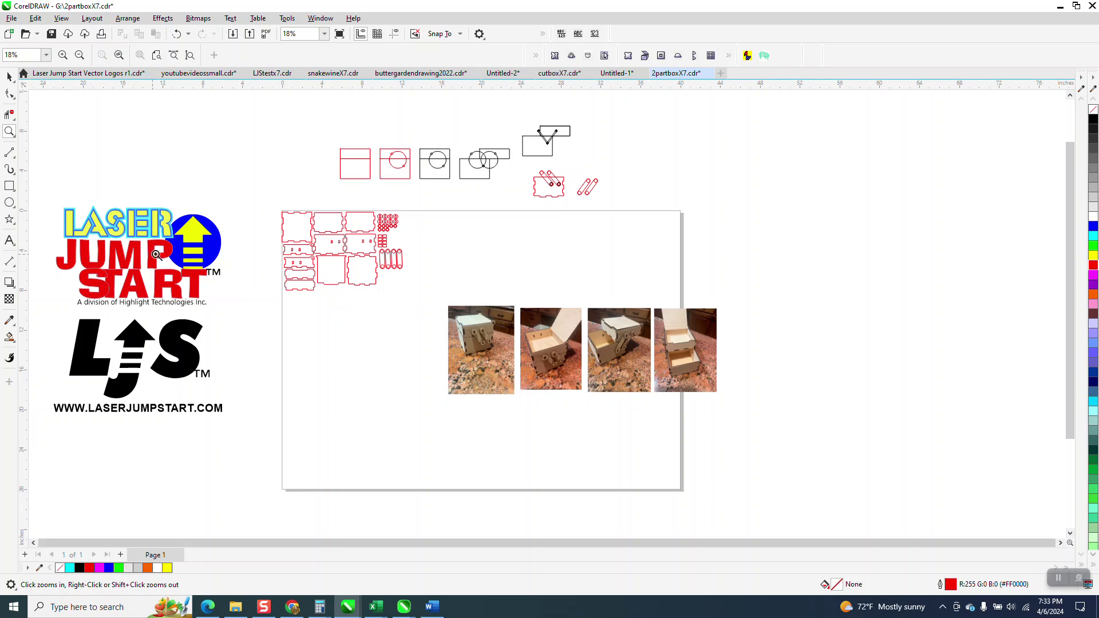
- Select the square tabbed panel in the upper-left corner of the page to check its size, and clear the selection
left_click(9, 77)
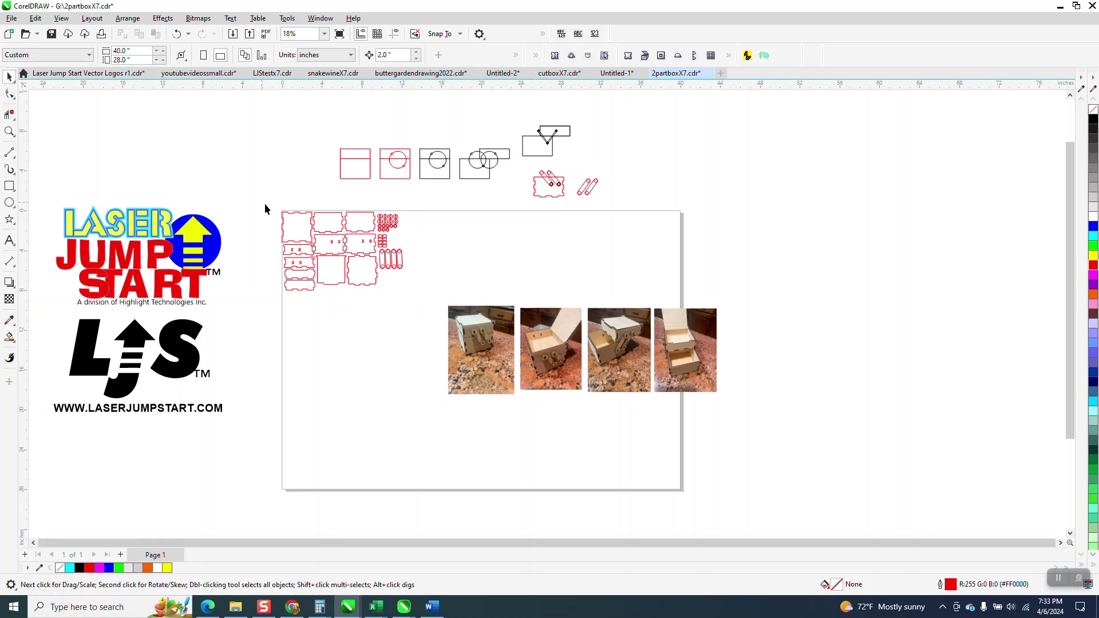
left_click(294, 224)
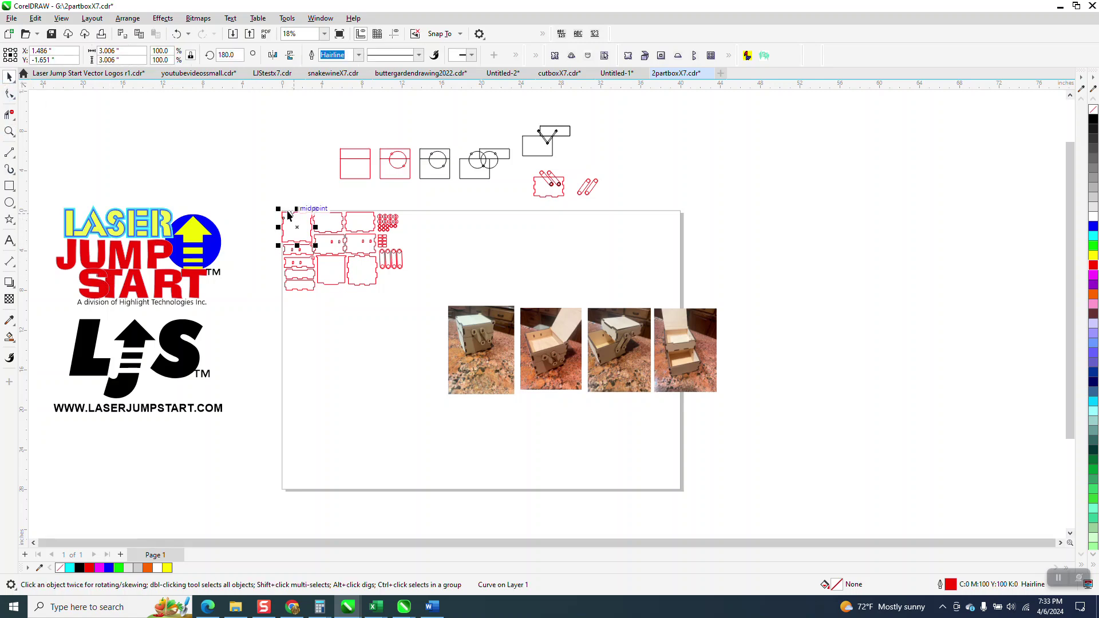
left_click(166, 122)
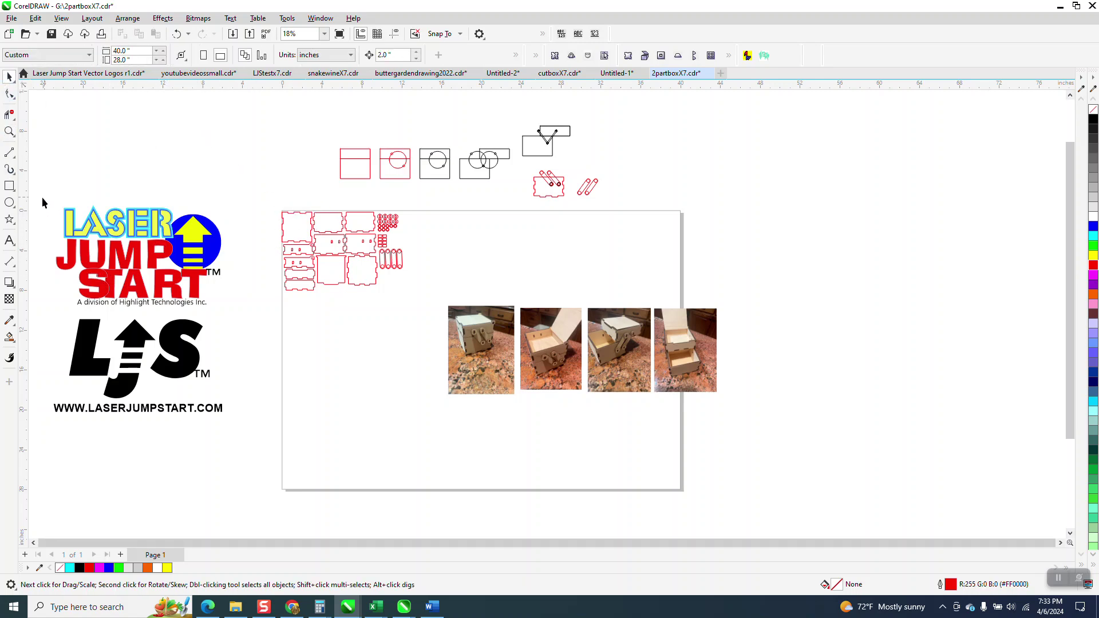
- Draw a square in the empty page area beneath the cut layout and set its sides to 3 inches
left_click(9, 186)
left_click_drag(393, 317, 351, 360)
left_click(133, 53)
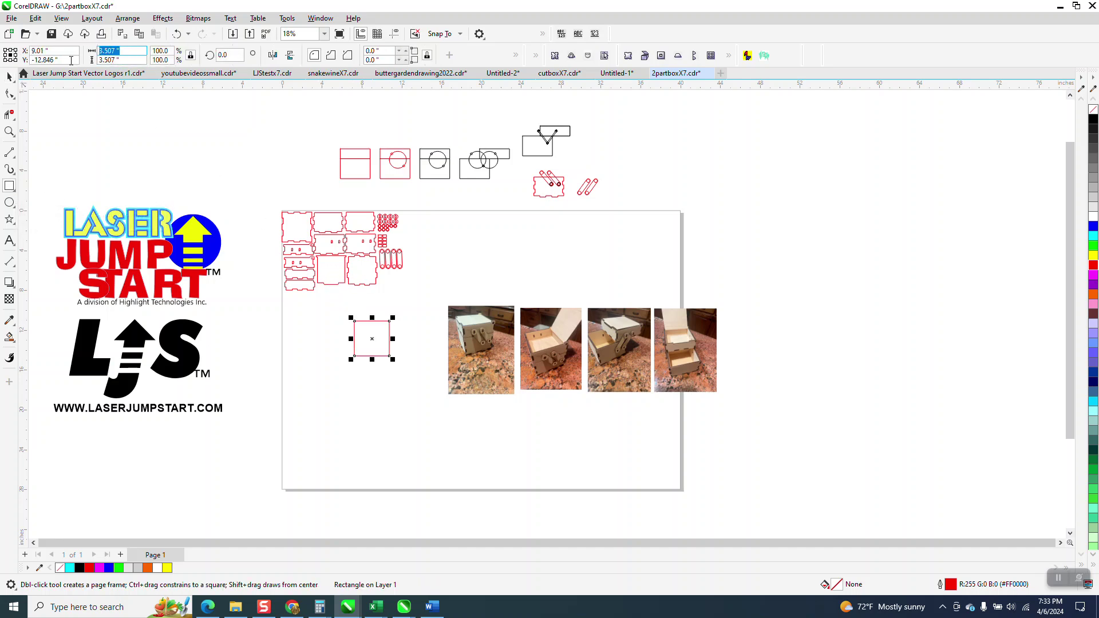
type("3")
key("Return")
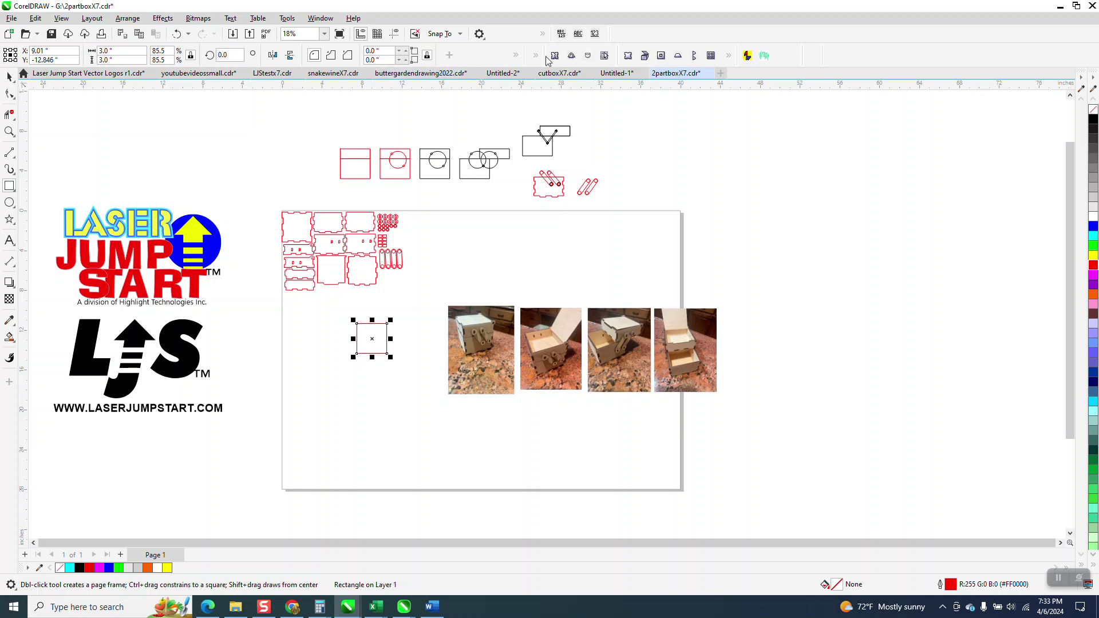
- Generate the tabbed box panels from the 3-inch square with BoxIt, setting the top to None
left_click(628, 56)
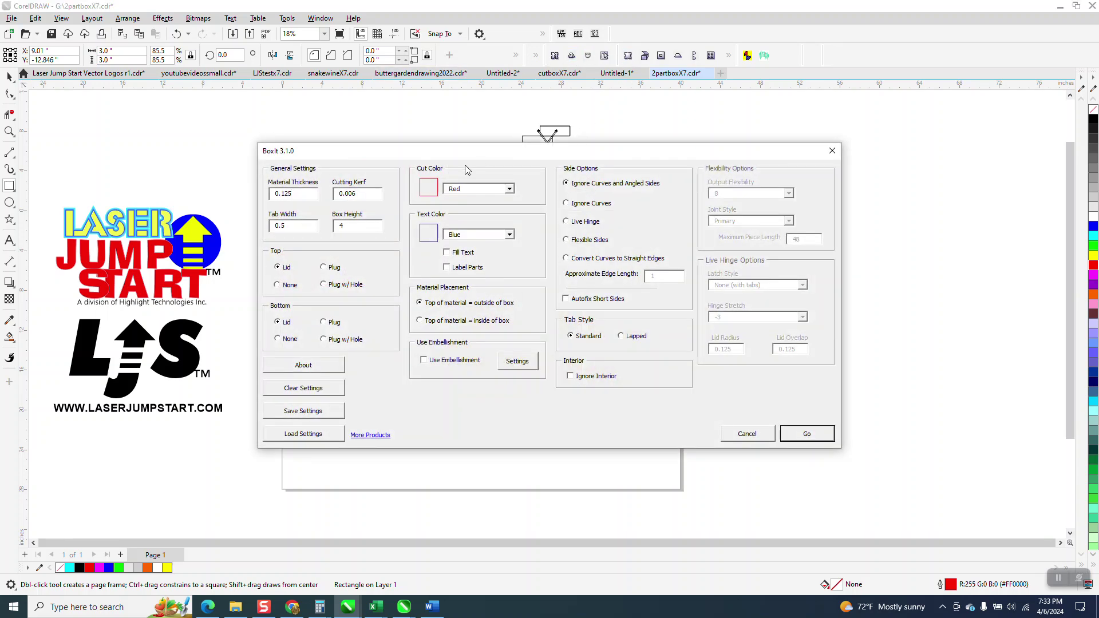
left_click(277, 268)
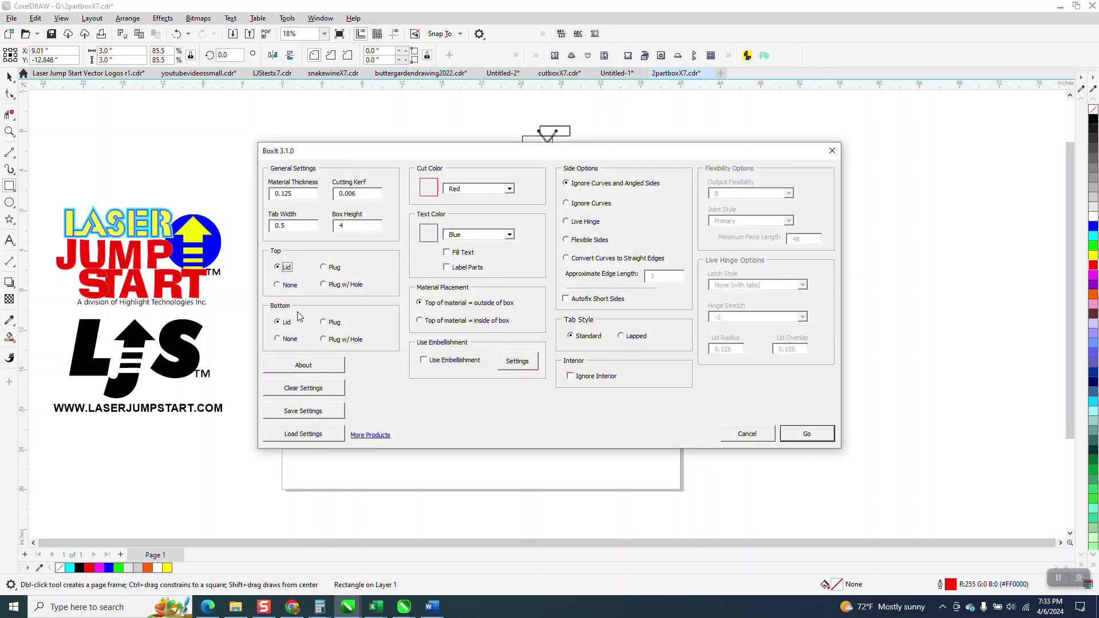
left_click(278, 287)
left_click(823, 441)
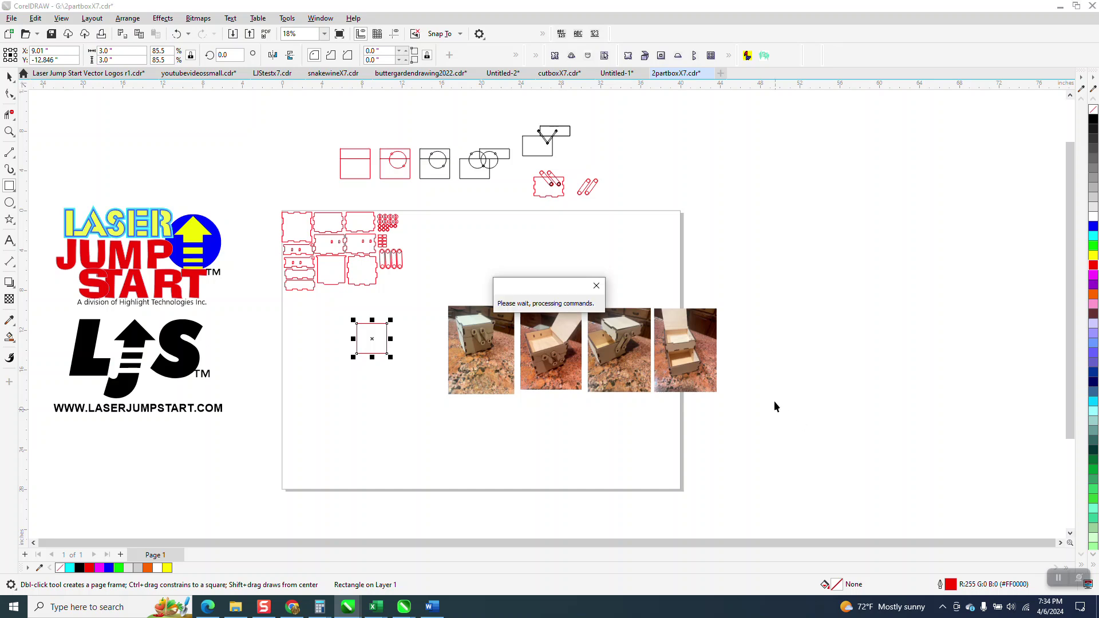
scroll(400, 362, "down", 1)
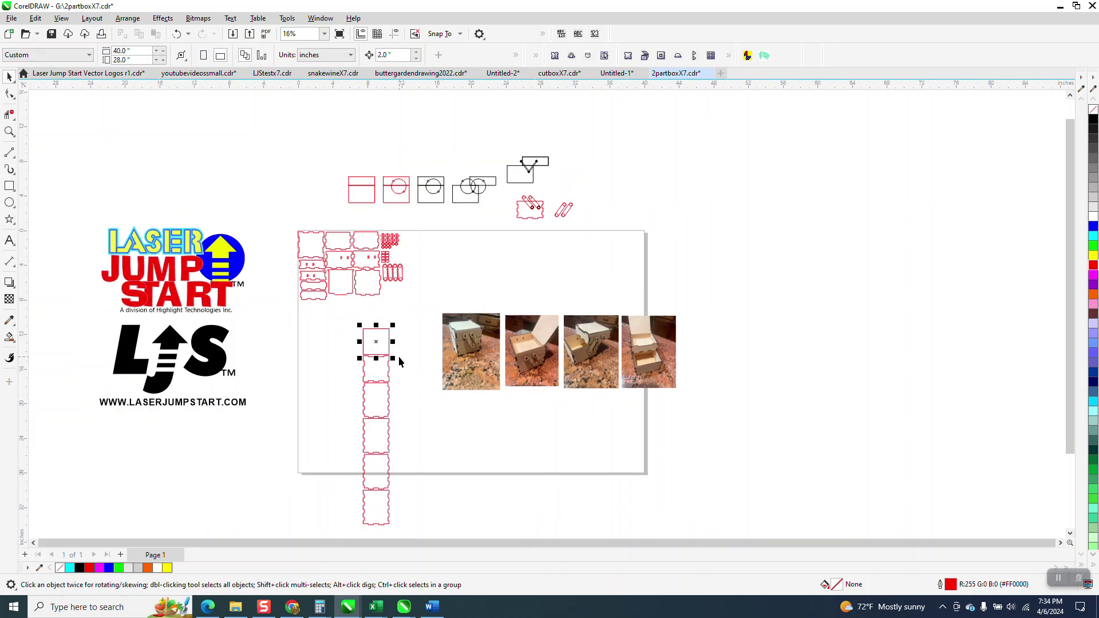
- Delete the demonstration square with its generated box panels, and return to the two-part box's cut layout
left_click_drag(338, 326, 427, 501)
key("Delete")
scroll(450, 461, "down", 2)
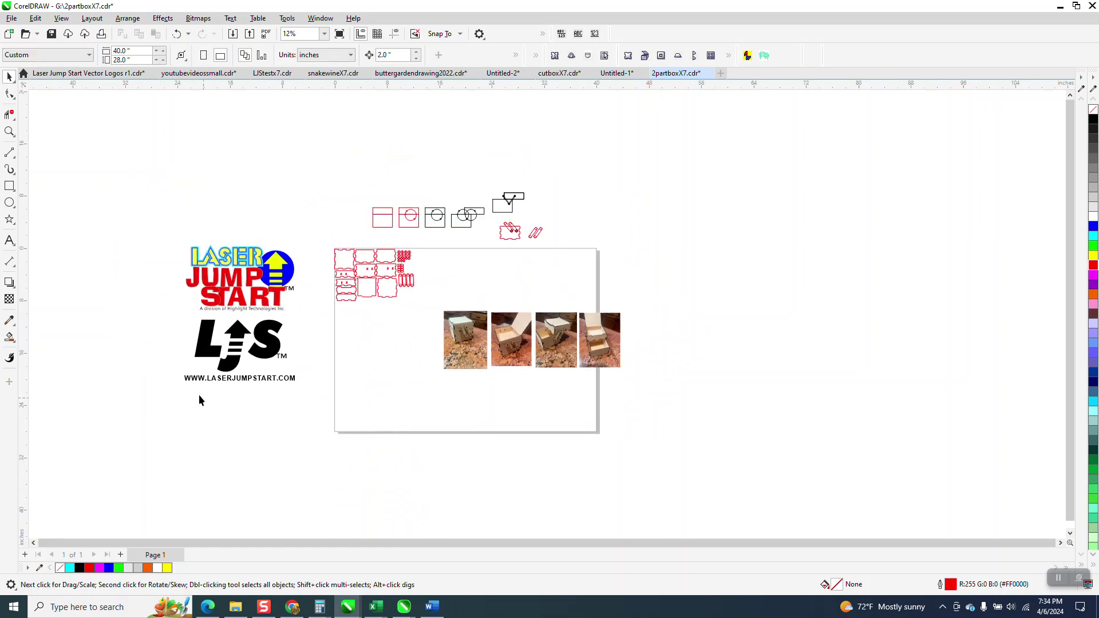
left_click(9, 132)
left_click_drag(312, 237, 506, 347)
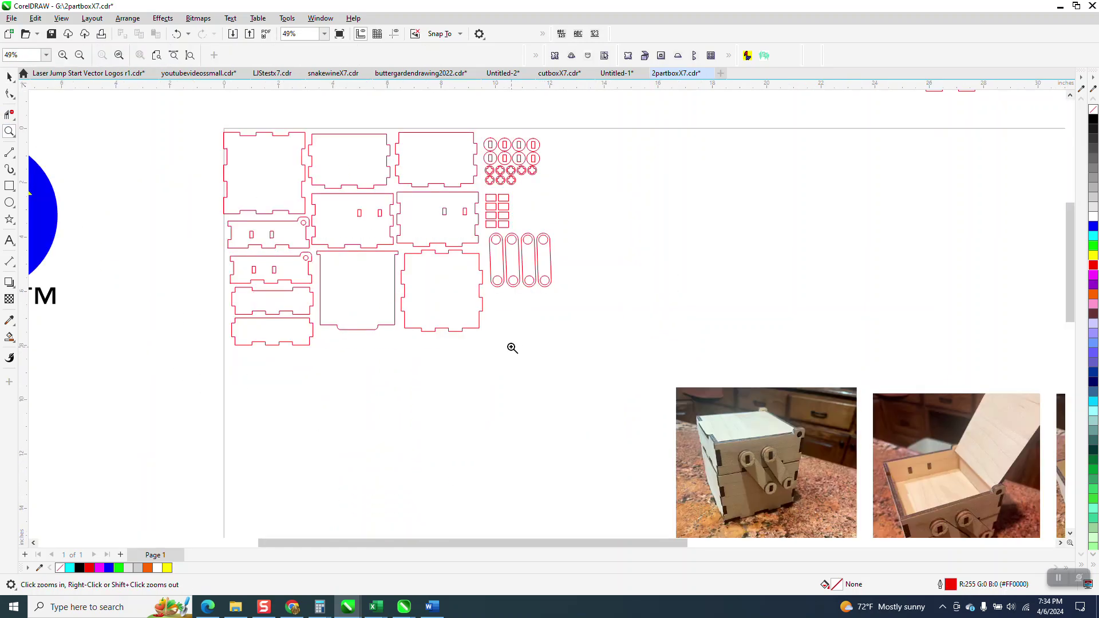
scroll(592, 277, "down", 3)
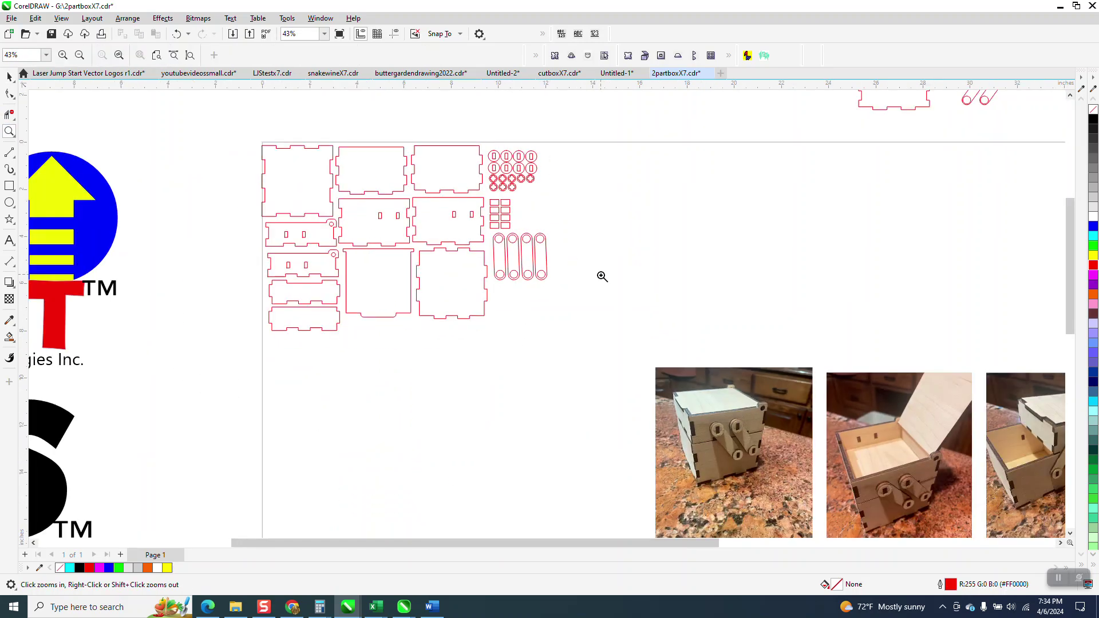